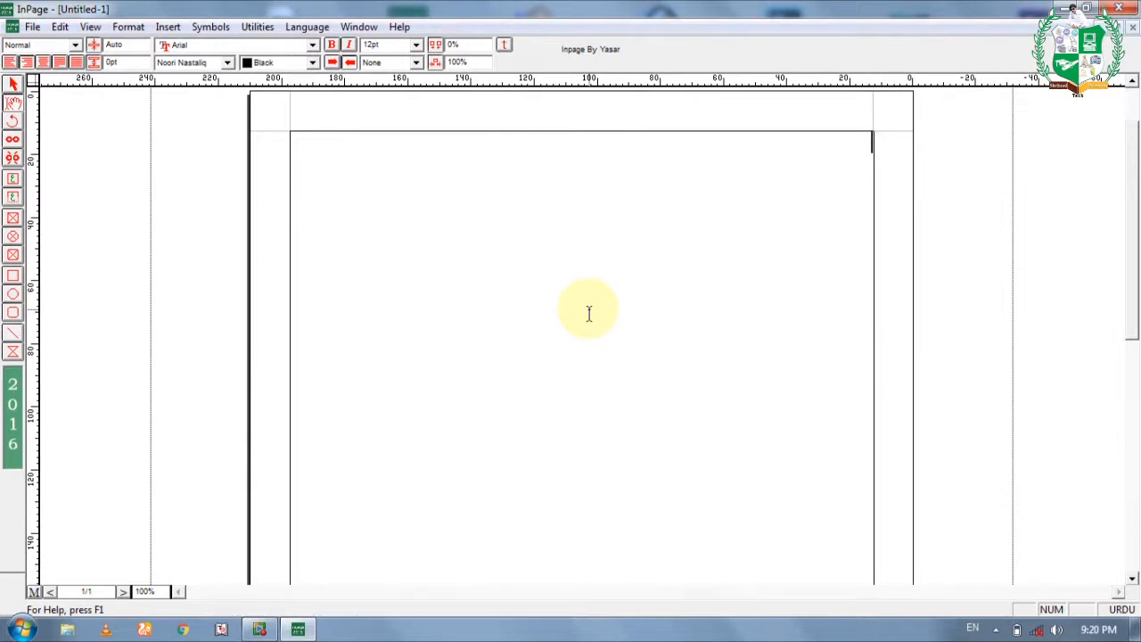
Switch to the arrow tool and back to the text-editing tool, placing the cursor in the page's text frame.
{"action": "left_click", "coordinate": [85, 142]}
{"action": "left_click", "coordinate": [12, 84]}
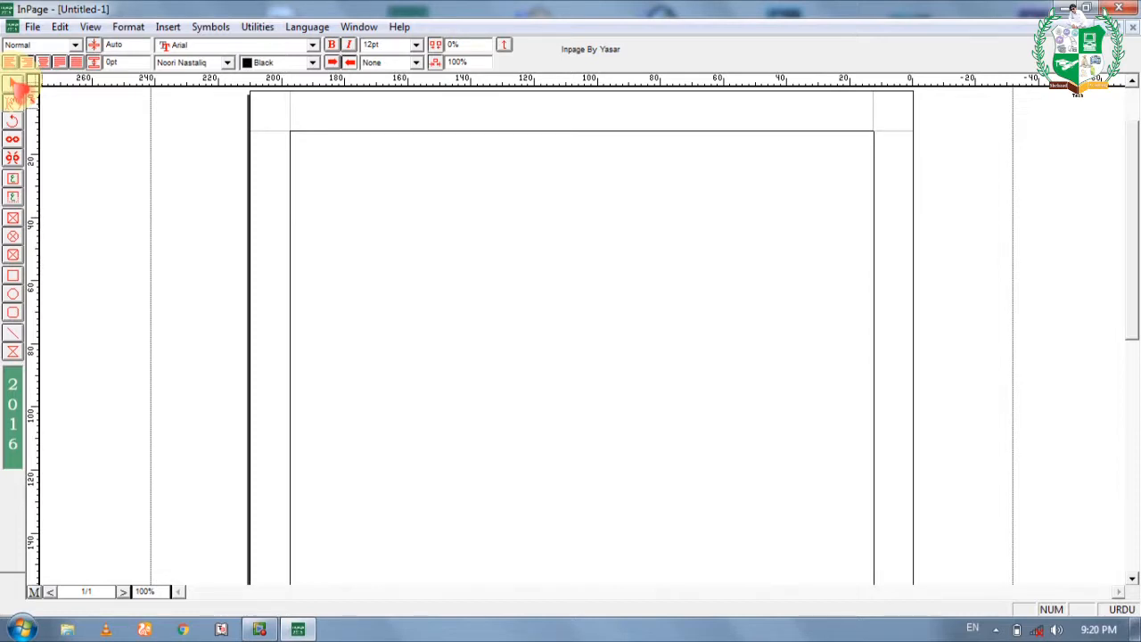
{"action": "left_click", "coordinate": [14, 84]}
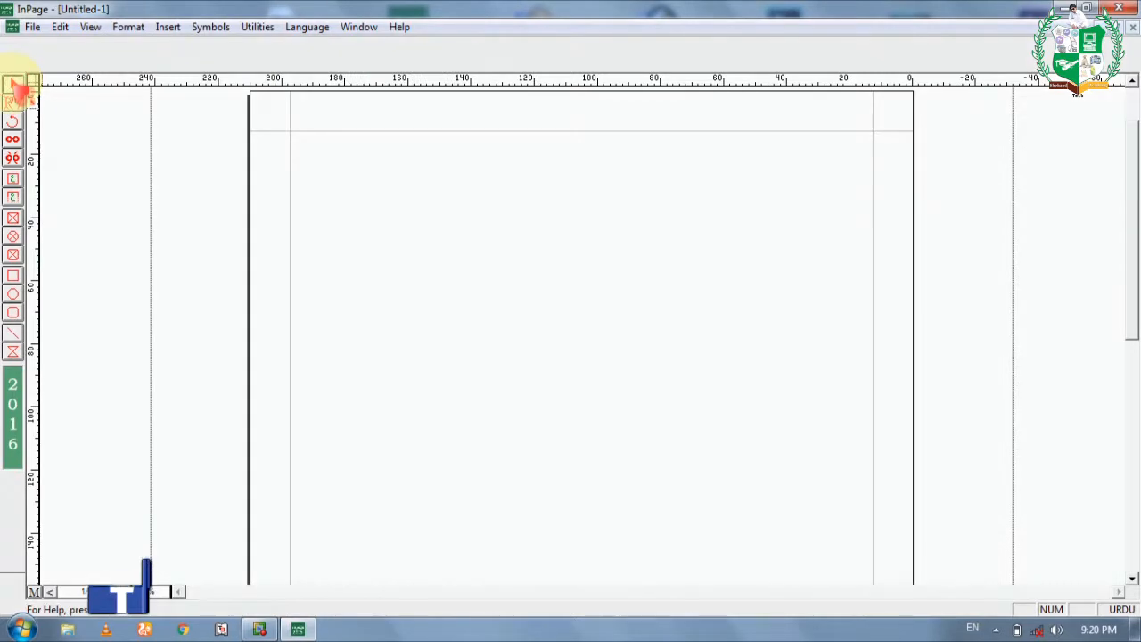
{"action": "left_click", "coordinate": [16, 104]}
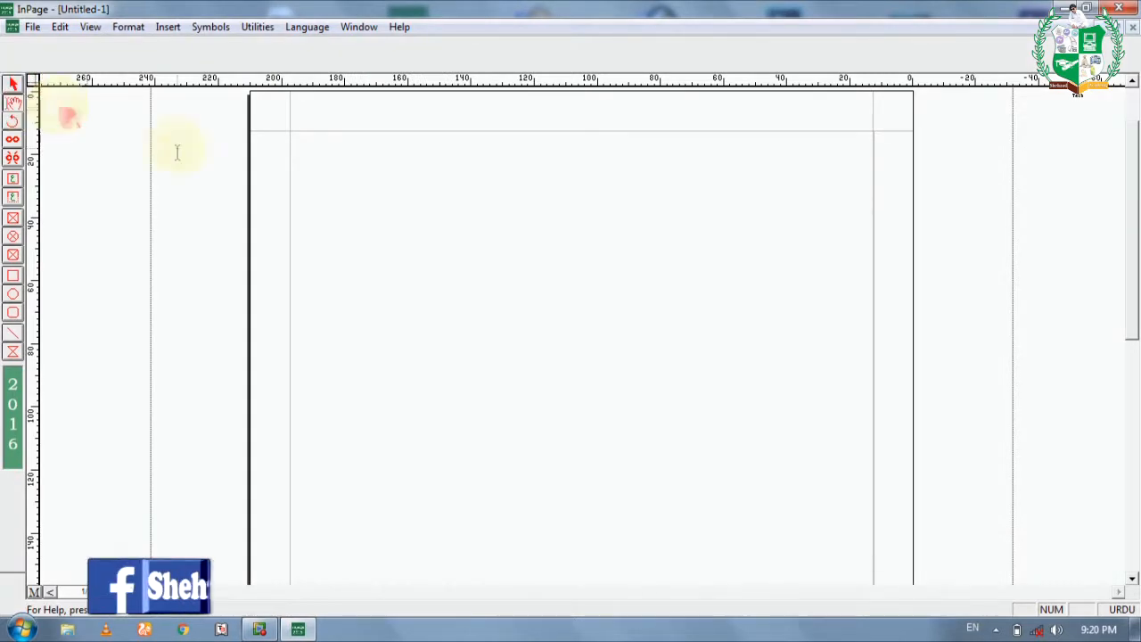
{"action": "left_click", "coordinate": [413, 189]}
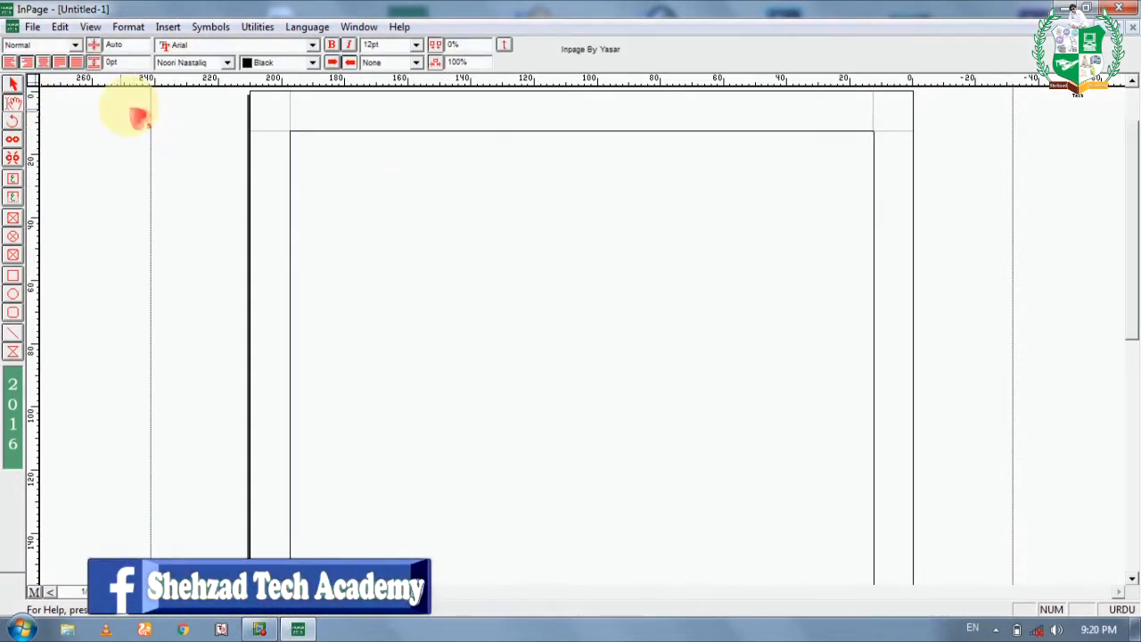
{"action": "left_click", "coordinate": [16, 105]}
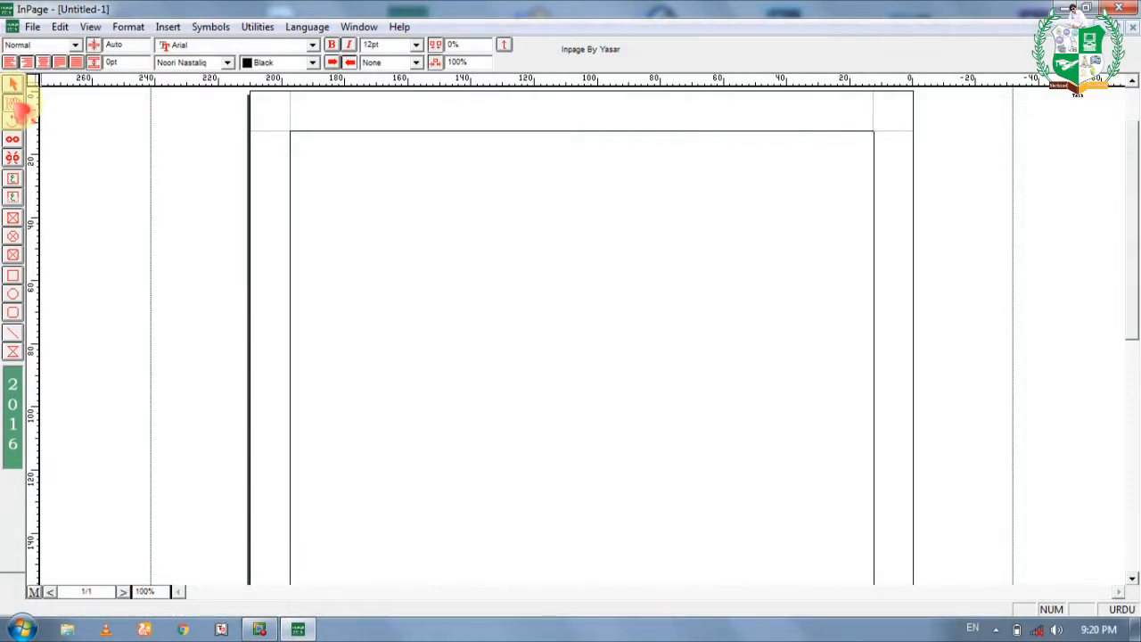
Compare the options offered when the page's text frame is selected as an object and when its text is edited.
{"action": "left_click", "coordinate": [13, 84]}
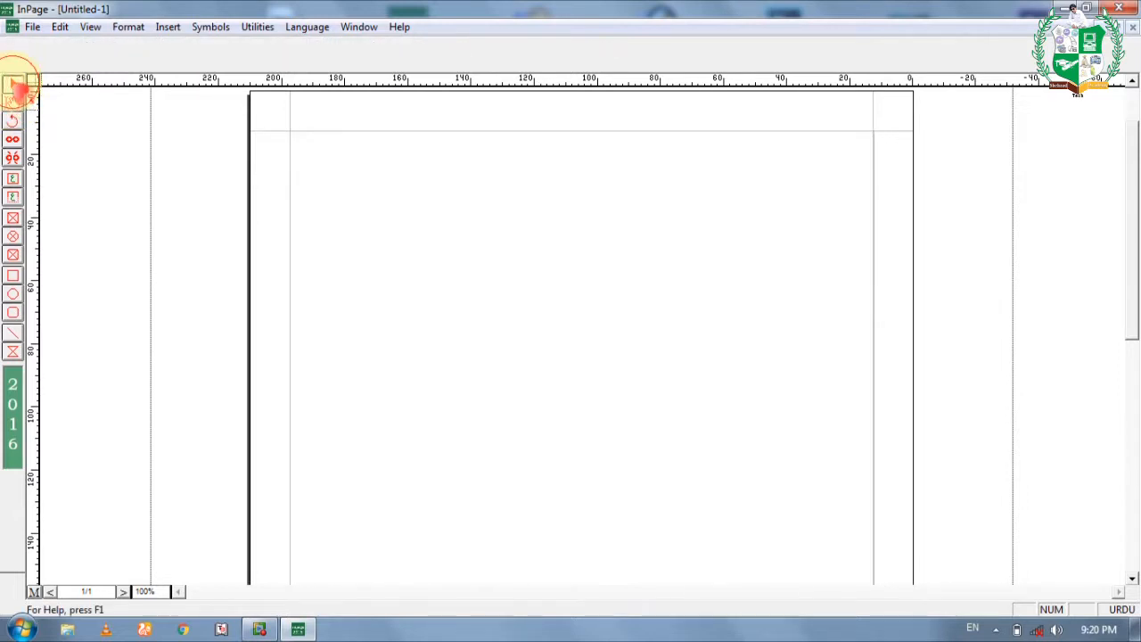
{"action": "left_click", "coordinate": [481, 267]}
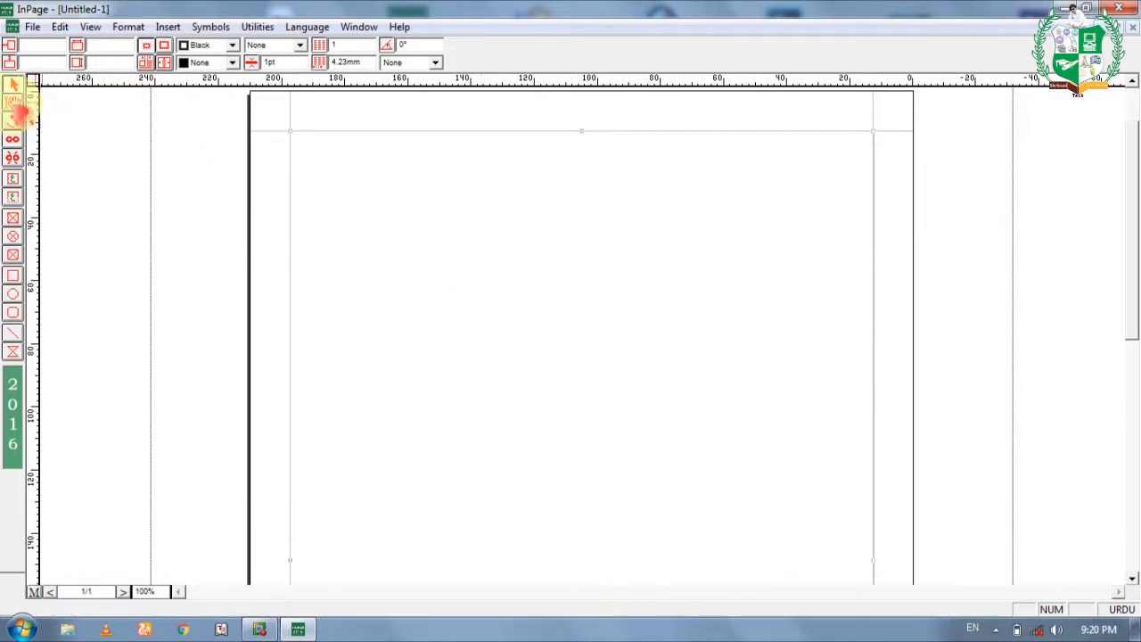
{"action": "left_click", "coordinate": [13, 102]}
{"action": "left_click", "coordinate": [414, 267]}
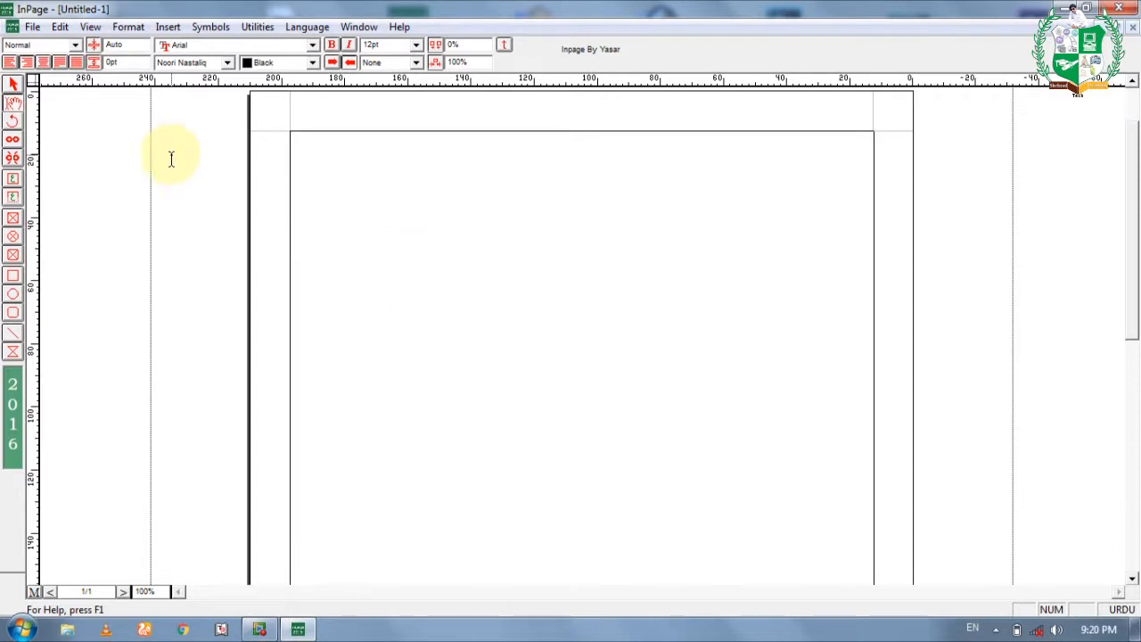
{"action": "left_click", "coordinate": [14, 84]}
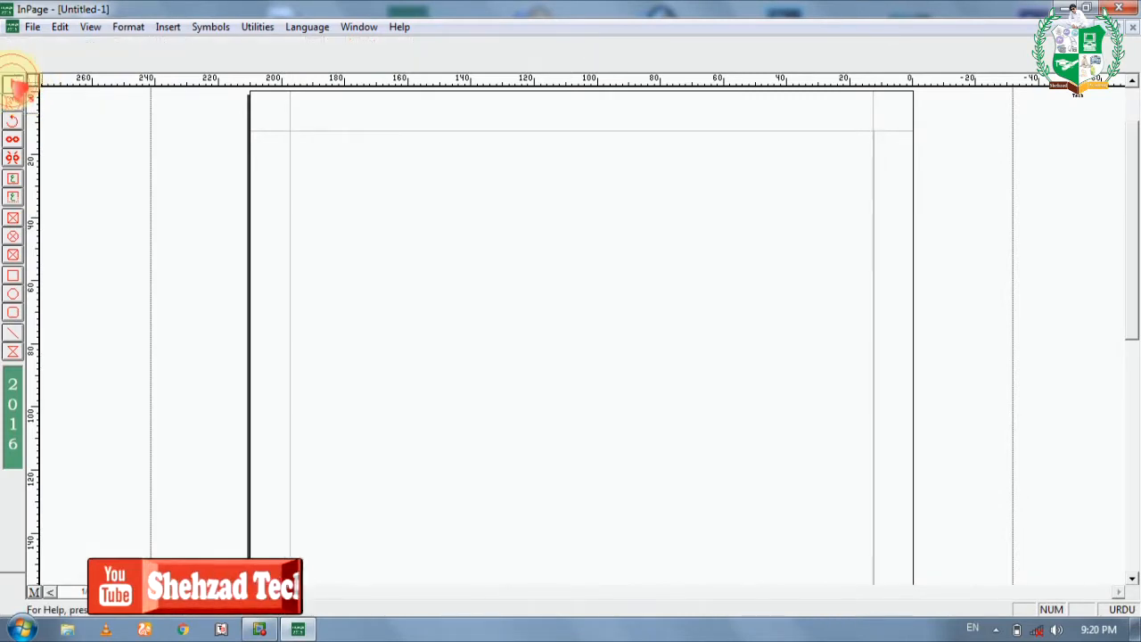
{"action": "left_click", "coordinate": [463, 223]}
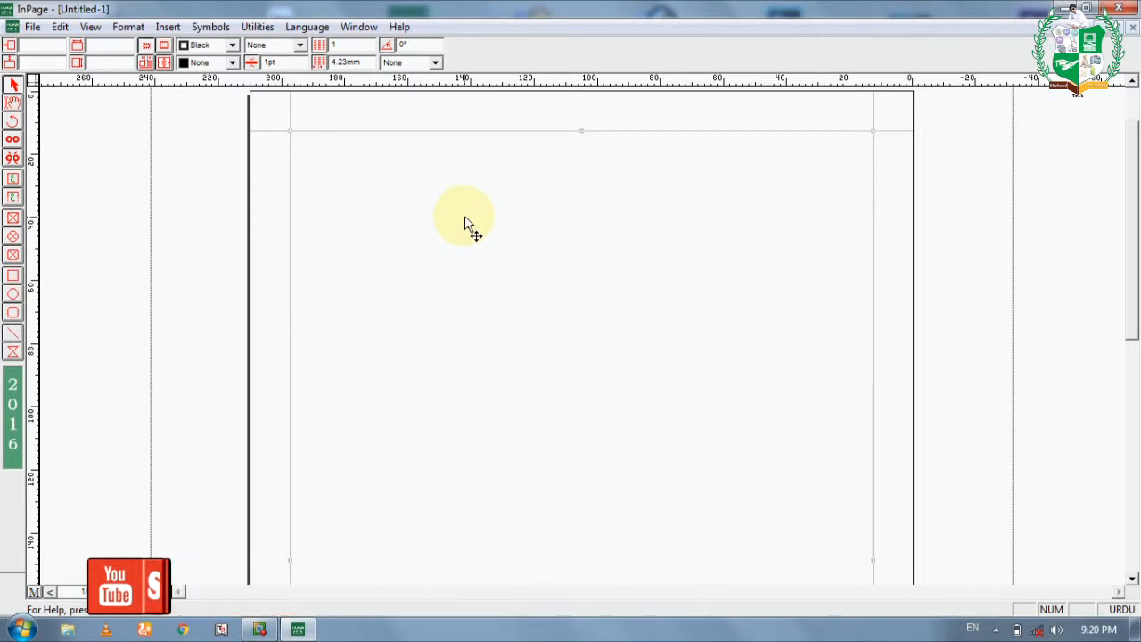
{"action": "left_click", "coordinate": [12, 103]}
{"action": "left_click", "coordinate": [425, 362]}
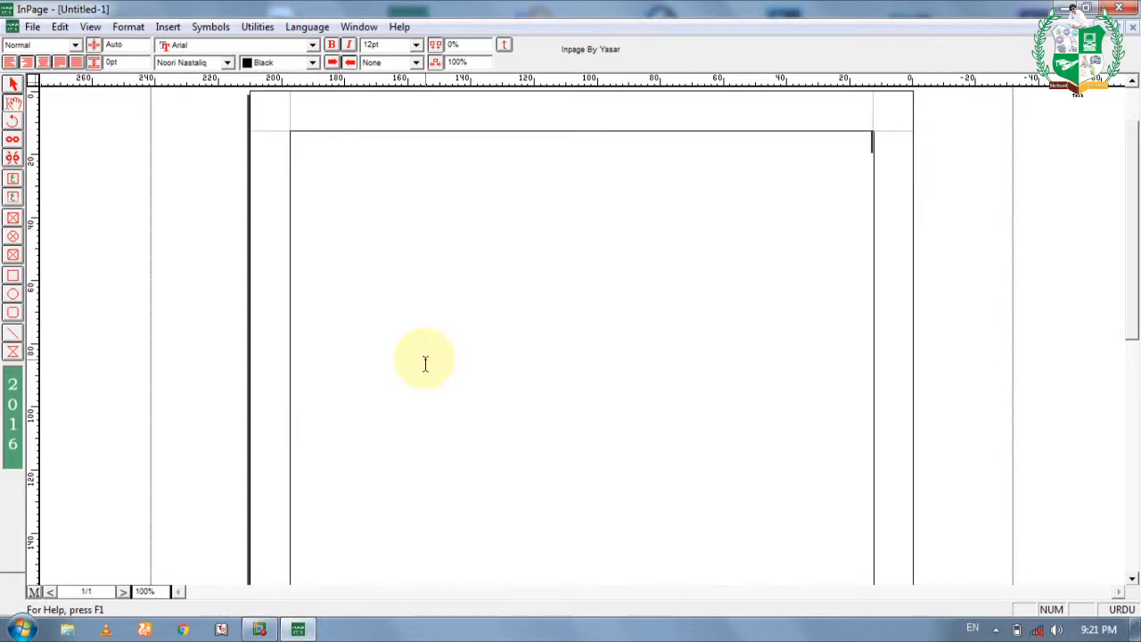
Set the font size to 48pt and write the Urdu sentence "پاکستان دنیا کا سب سے بڑا ملک ہے۔" in the text frame.
{"action": "left_click", "coordinate": [415, 44]}
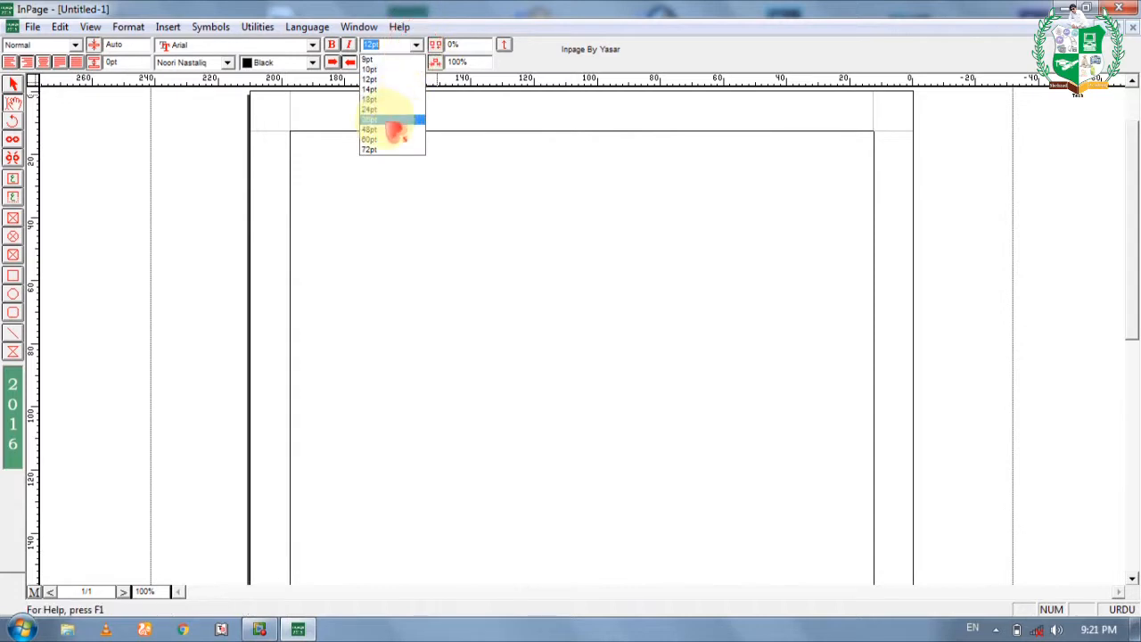
{"action": "left_click", "coordinate": [383, 130]}
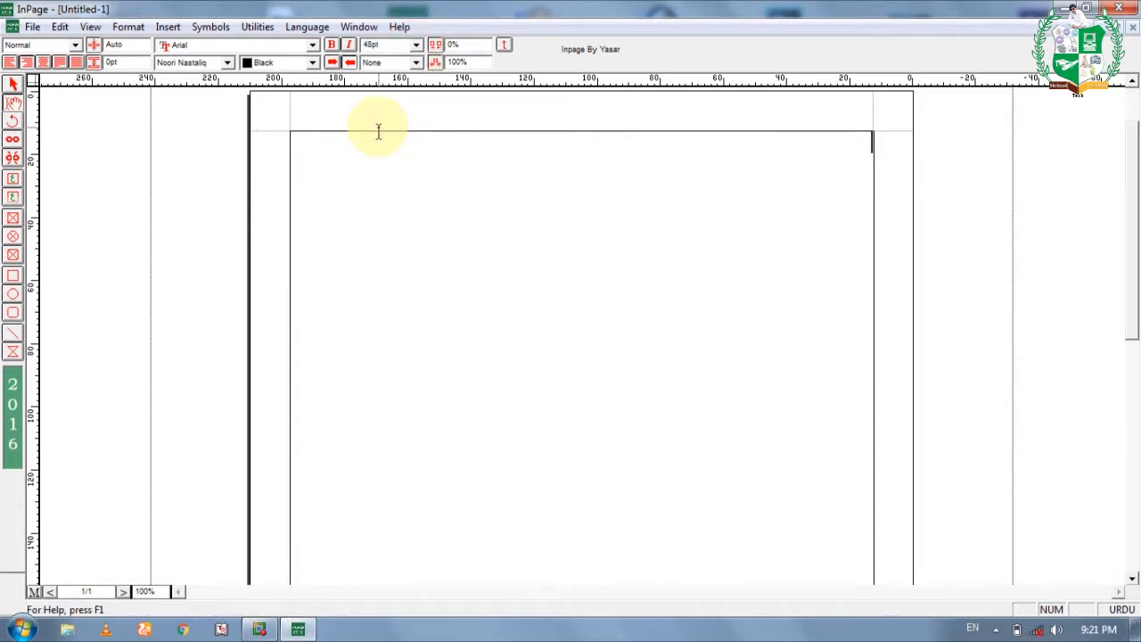
{"action": "left_click", "coordinate": [378, 131]}
{"action": "type", "text": "چ"}
{"action": "type", "text": "اکستان"}
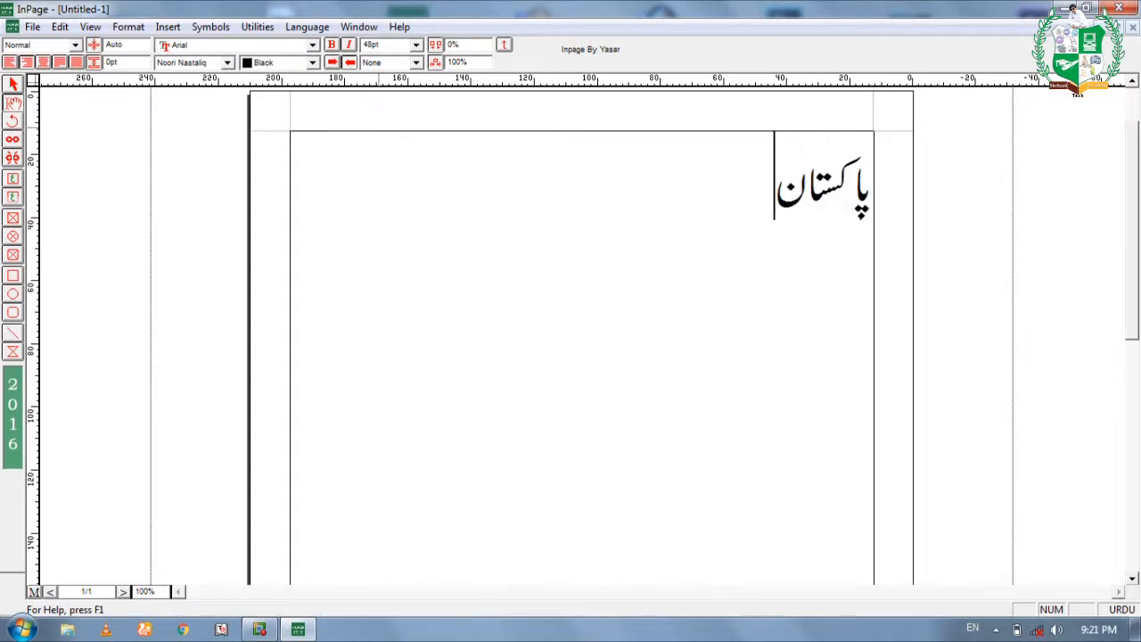
{"action": "type", "text": " دنیا"}
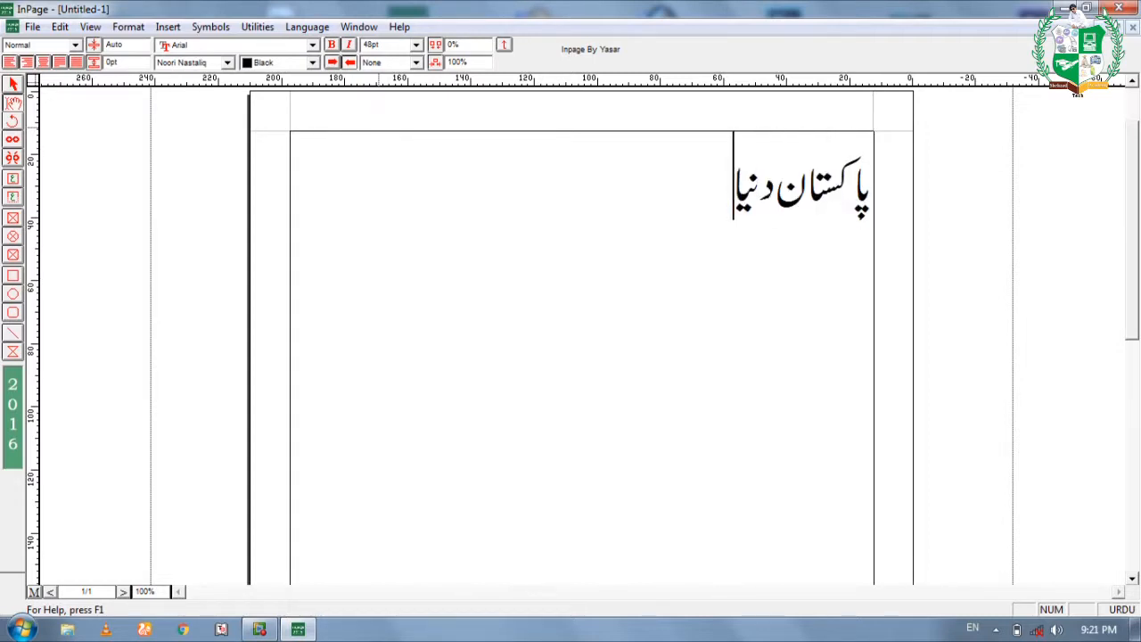
{"action": "type", "text": " کاسب سے"}
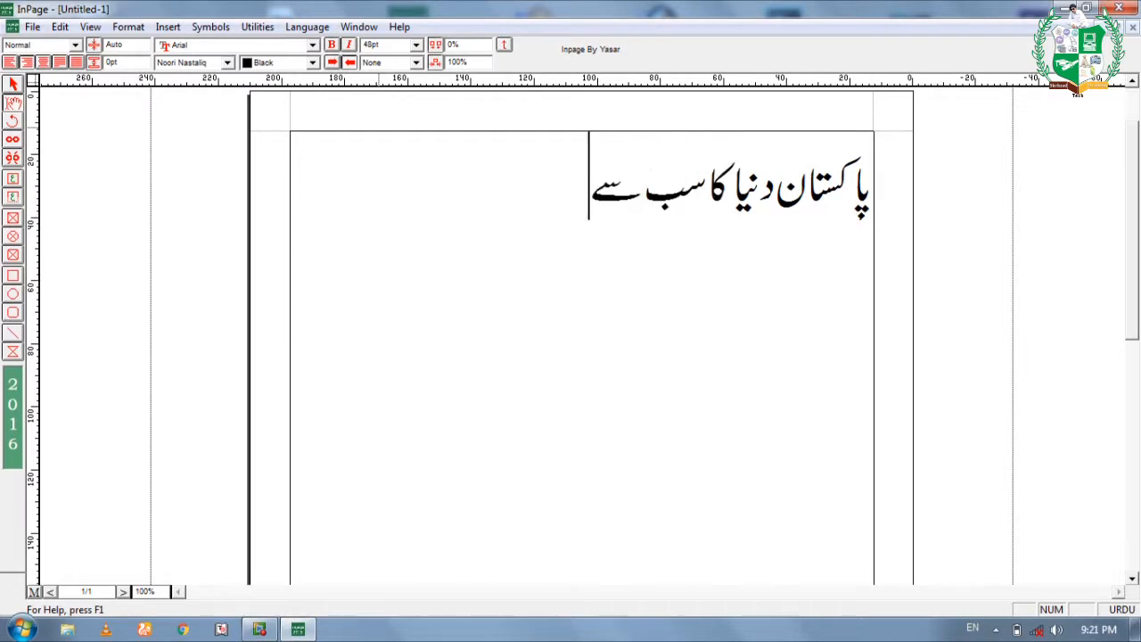
{"action": "type", "text": " ب"}
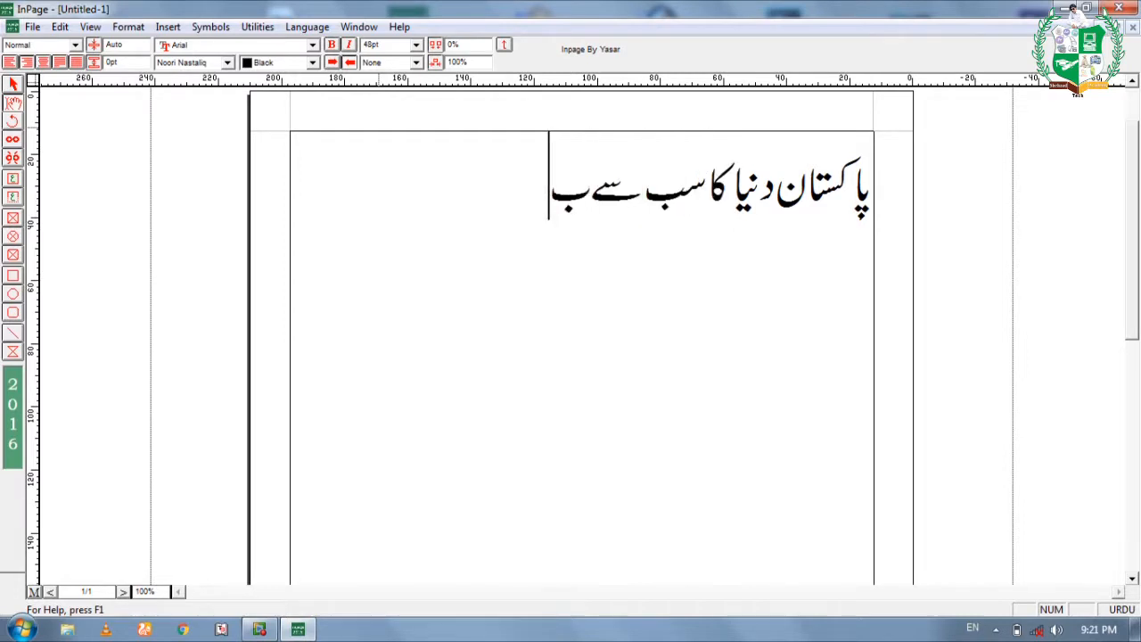
{"action": "type", "text": "ڑا ملک"}
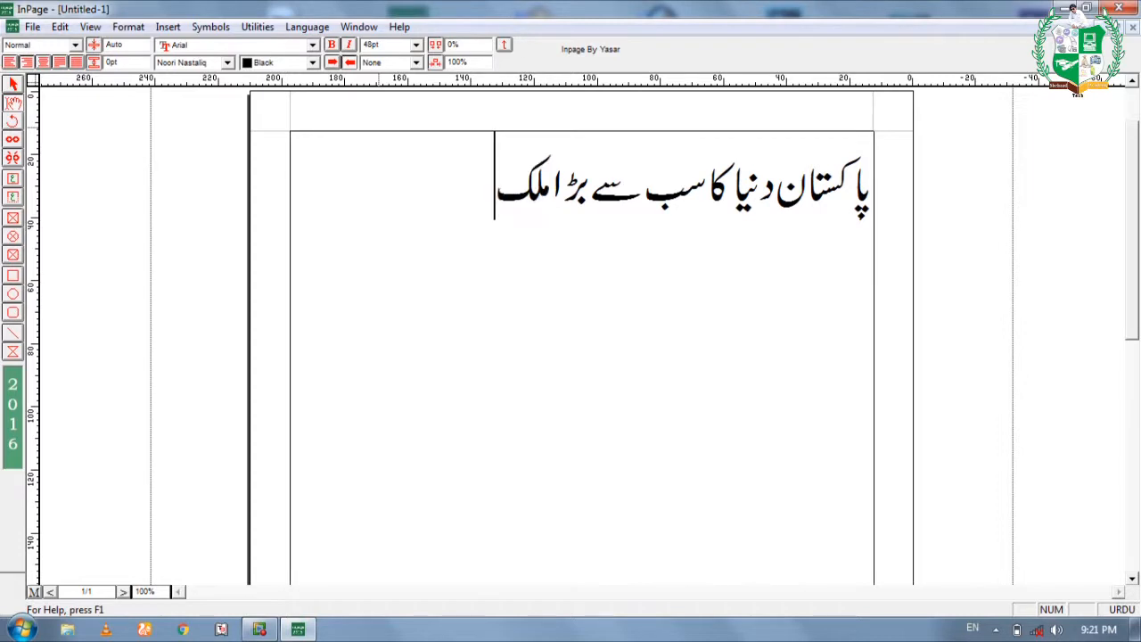
{"action": "type", "text": " ہے۔"}
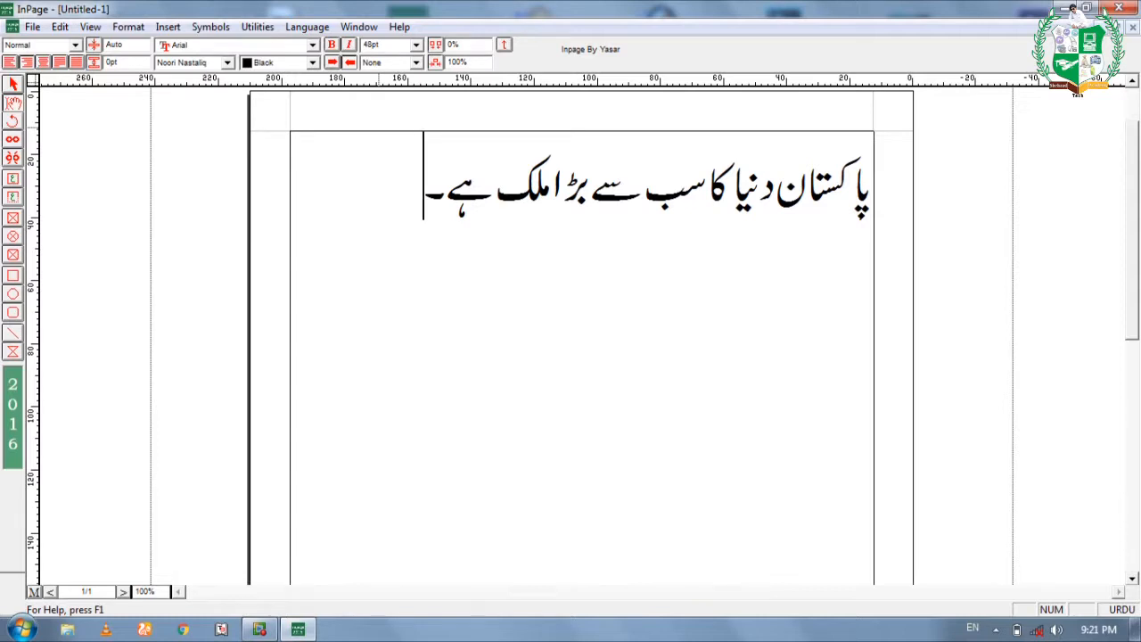
Save the document in the Documents folder as an InPage file named "Inpage Sepcial Class".
{"action": "key", "text": "ctrl+s"}
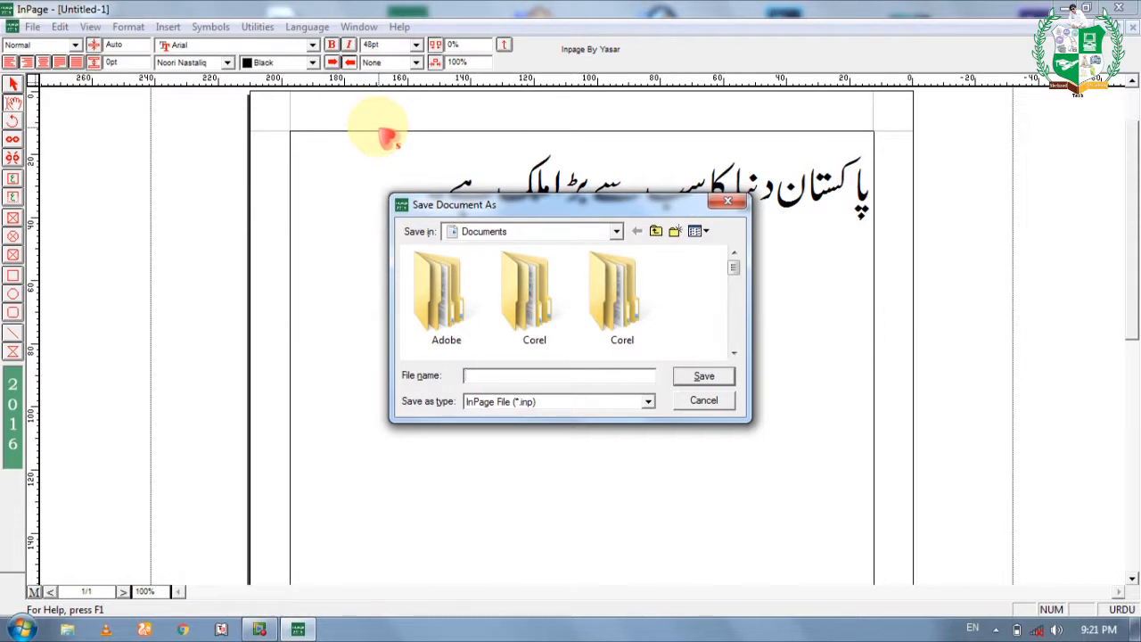
{"action": "type", "text": "In"}
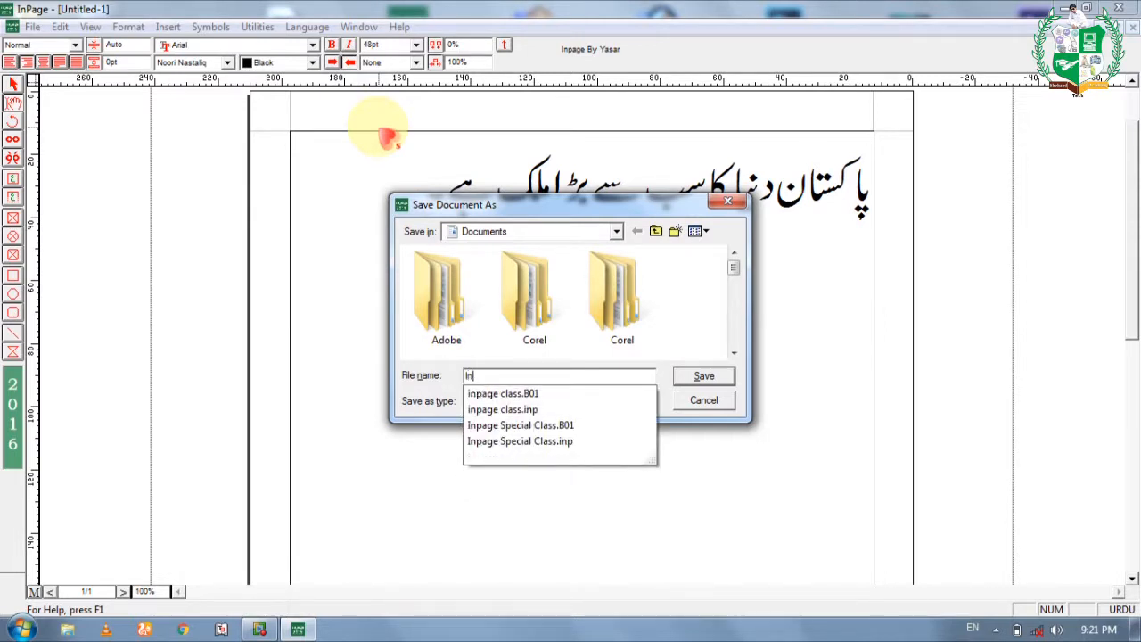
{"action": "type", "text": "page Sep"}
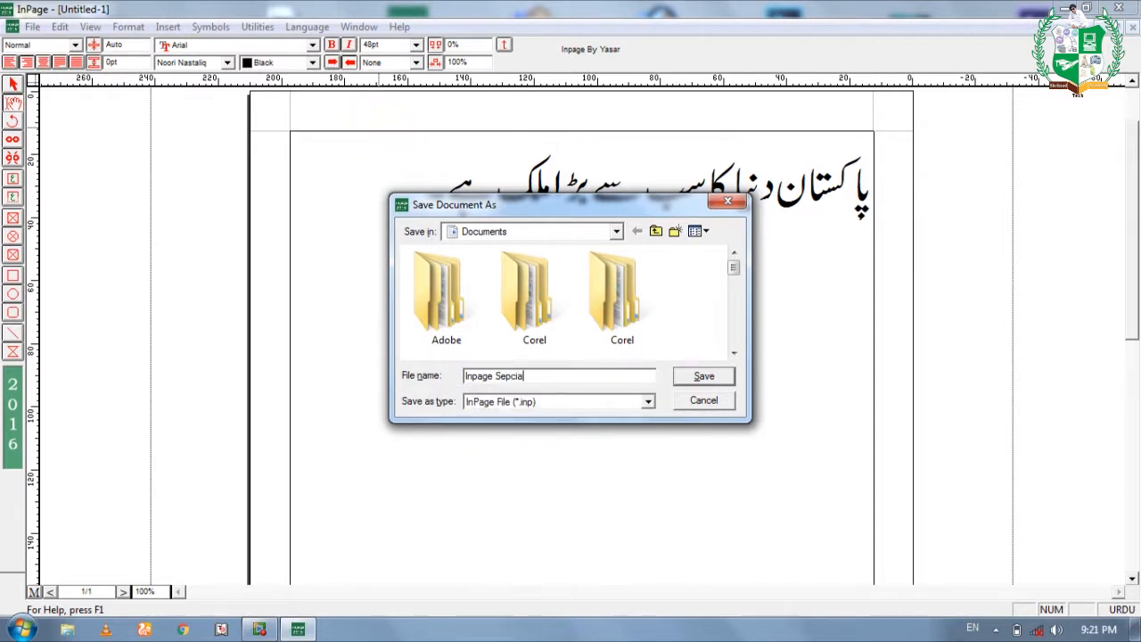
{"action": "type", "text": "cial Class"}
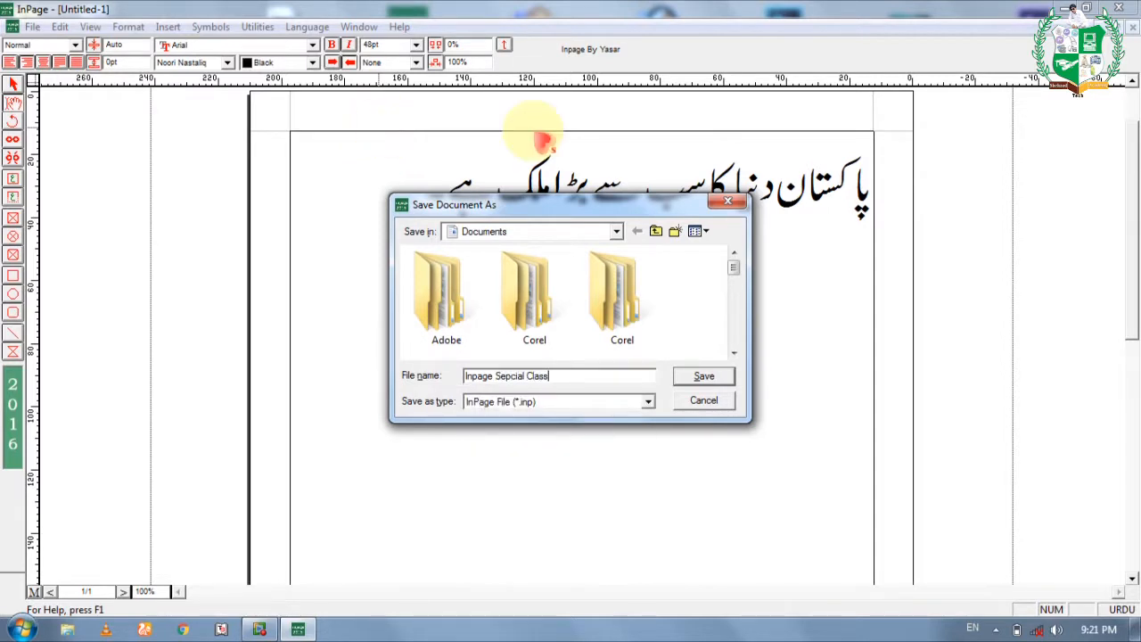
{"action": "left_click", "coordinate": [703, 375]}
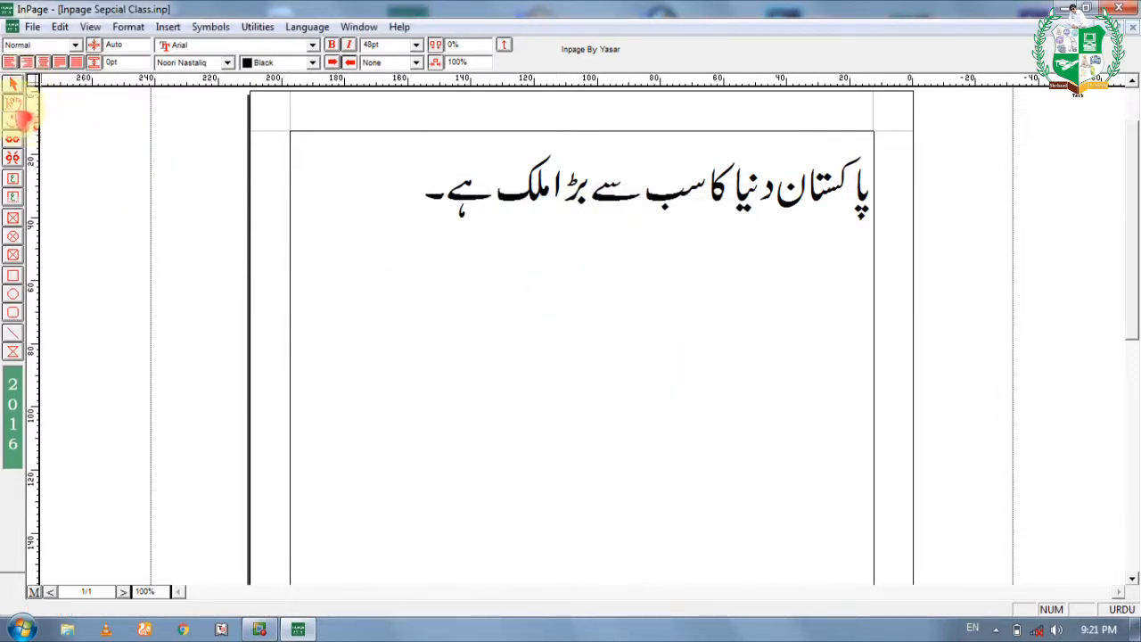
Select the whole sentence and try right and centre alignment on it.
{"action": "left_click_drag", "start_coordinate": [426, 196], "coordinate": [886, 191]}
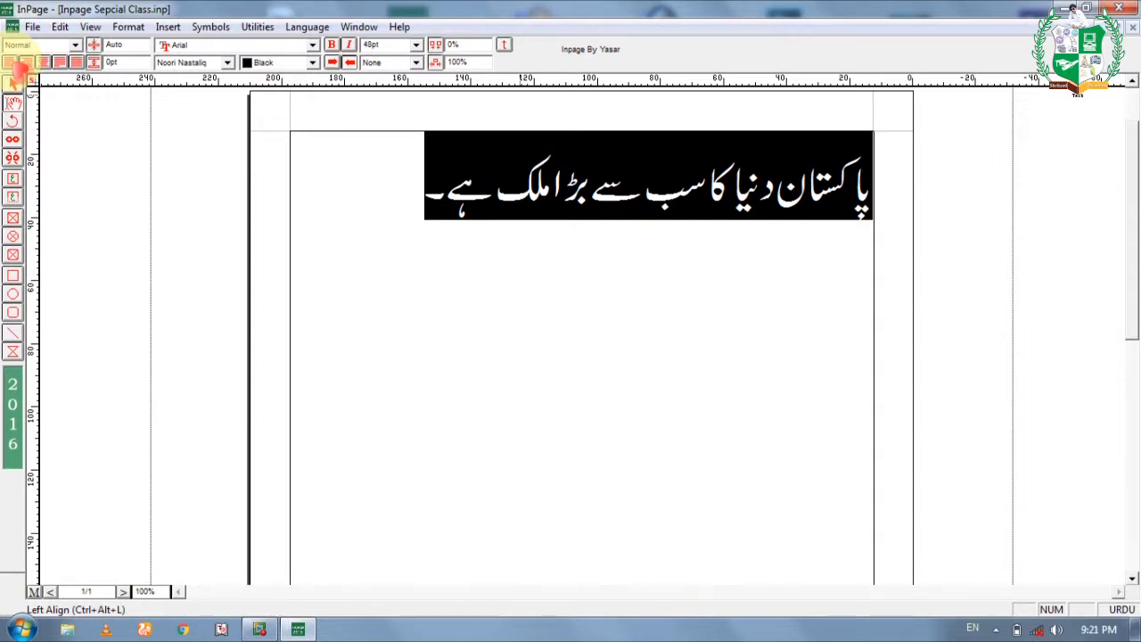
{"action": "left_click", "coordinate": [20, 62]}
{"action": "left_click", "coordinate": [34, 64]}
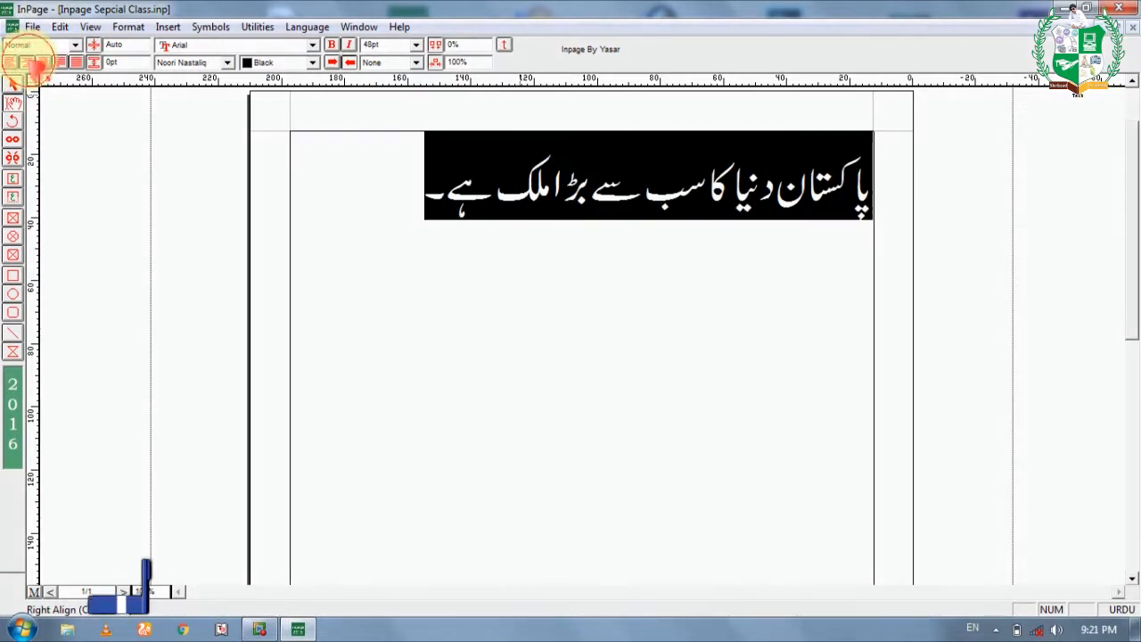
{"action": "left_click", "coordinate": [43, 62]}
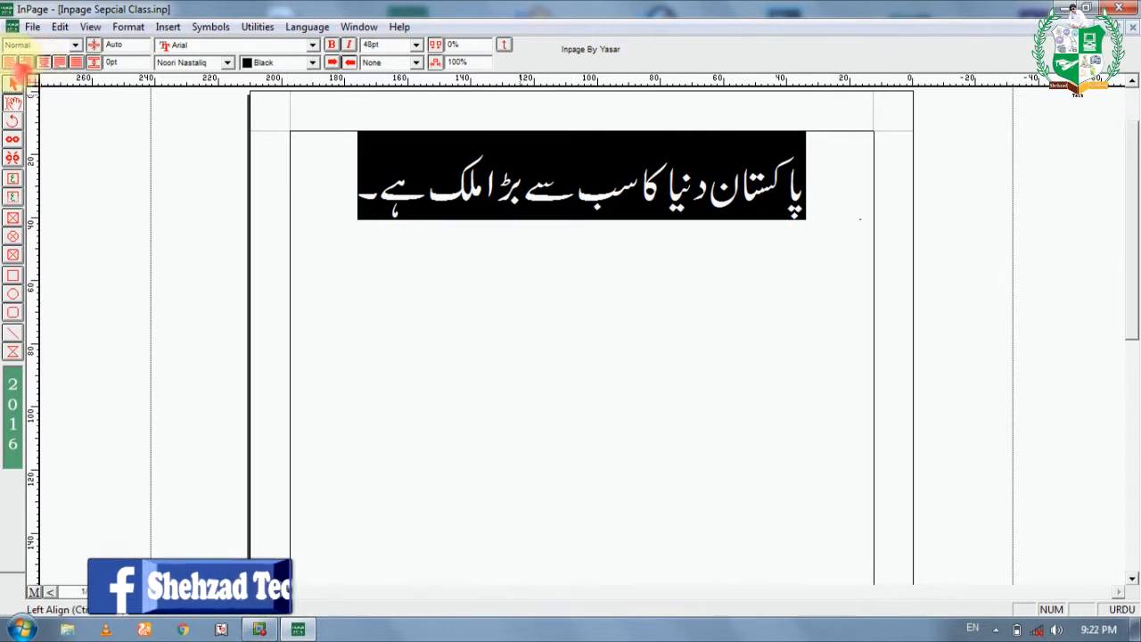
{"action": "left_click", "coordinate": [26, 63]}
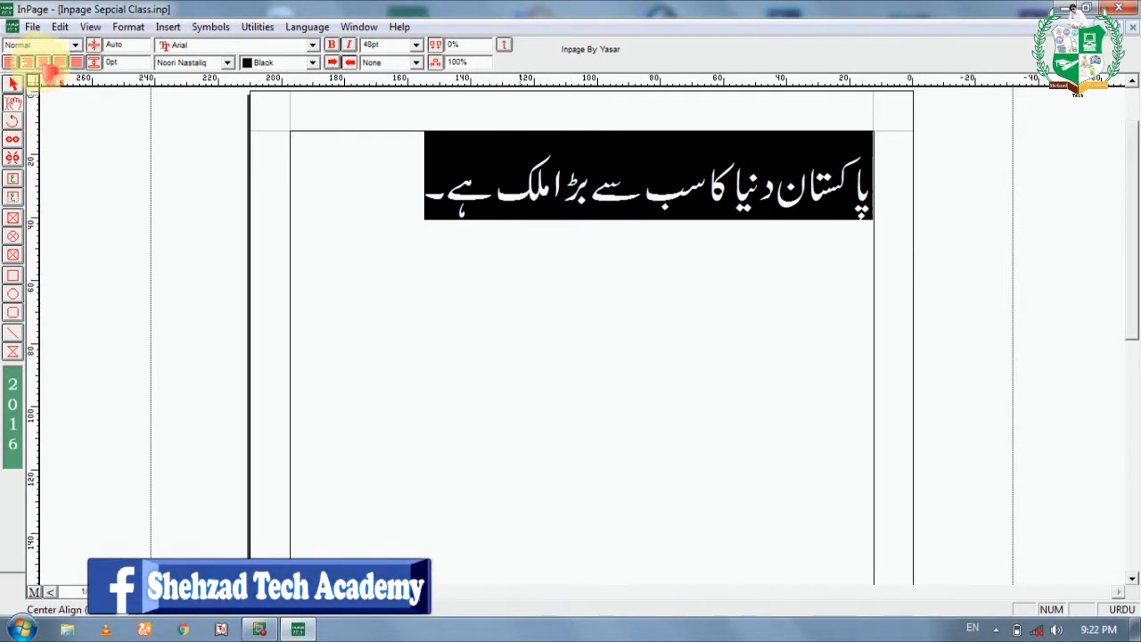
{"action": "left_click", "coordinate": [44, 65]}
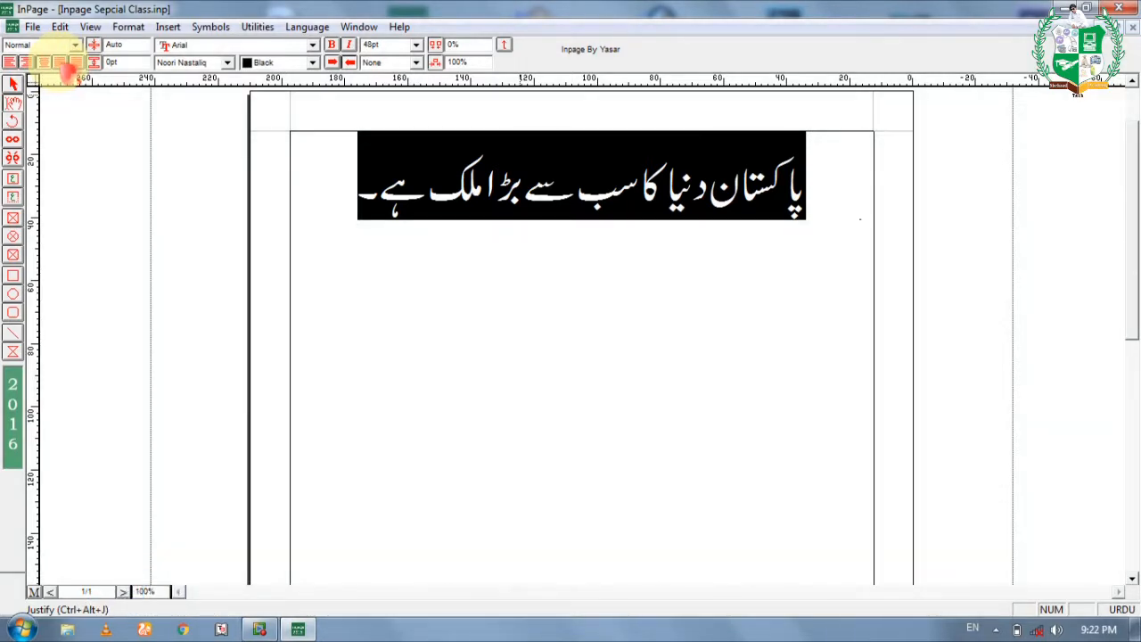
Try justifying the sentence and stretching it across the full frame width, and return it to right alignment.
{"action": "left_click", "coordinate": [60, 64]}
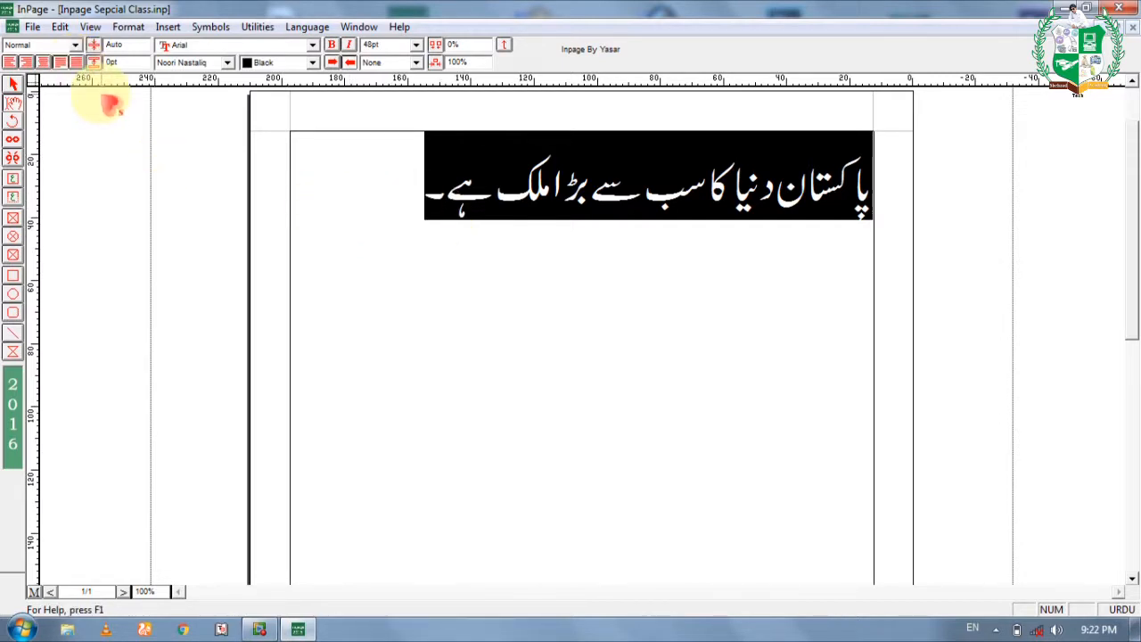
{"action": "left_click", "coordinate": [105, 80]}
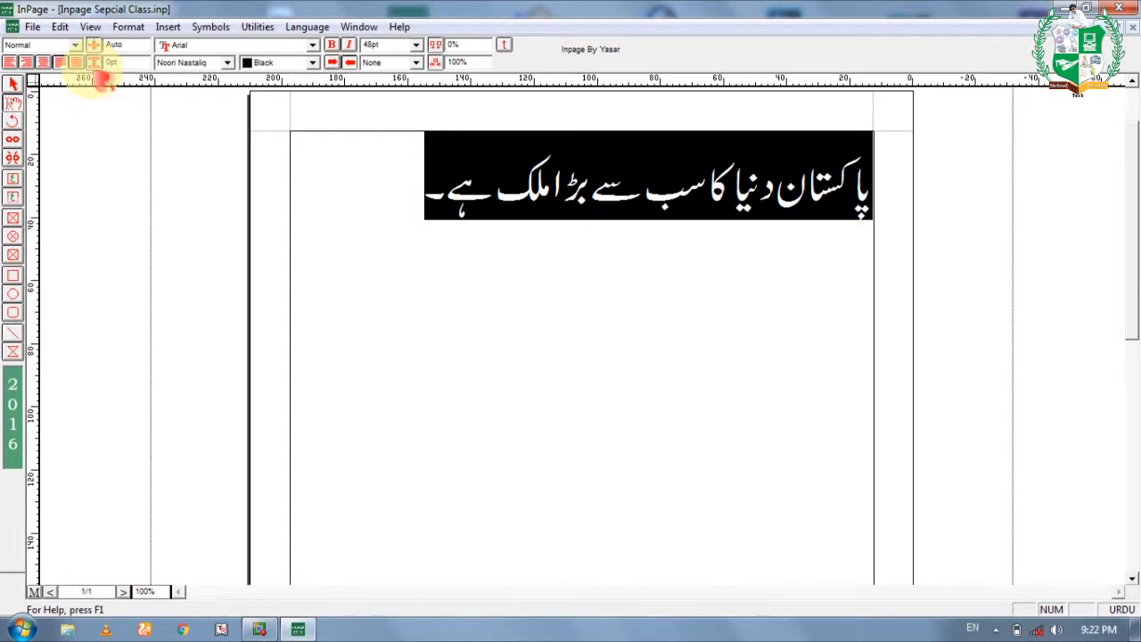
{"action": "left_click", "coordinate": [76, 62]}
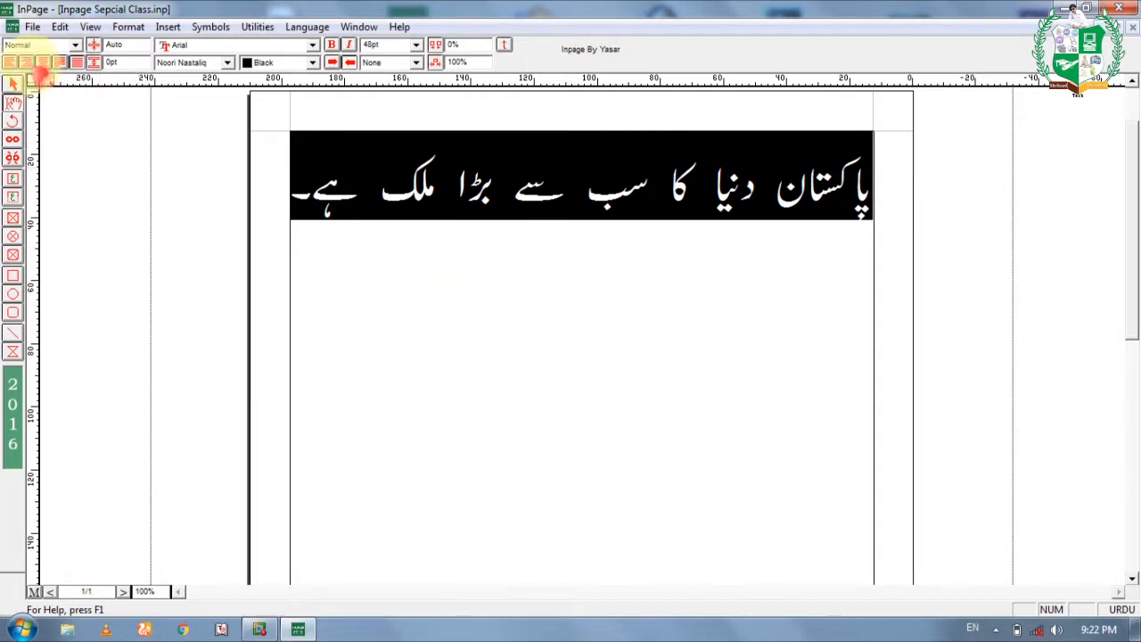
{"action": "left_click", "coordinate": [27, 62]}
Deselect the sentence and place the text cursor at its end.
{"action": "left_click", "coordinate": [407, 191]}
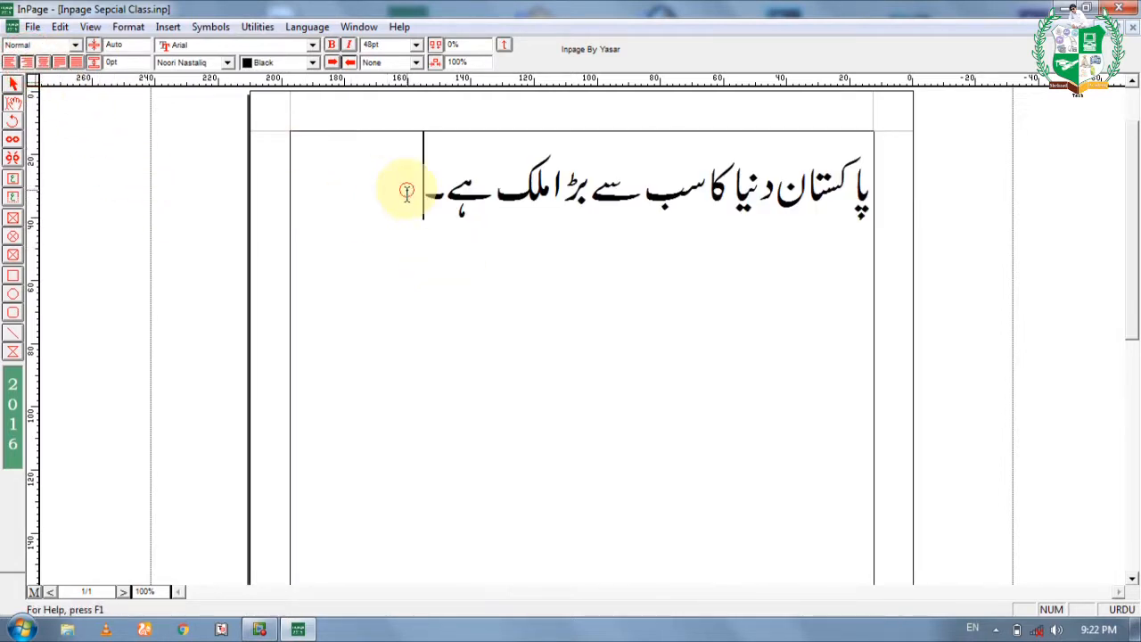
{"action": "left_click", "coordinate": [129, 44]}
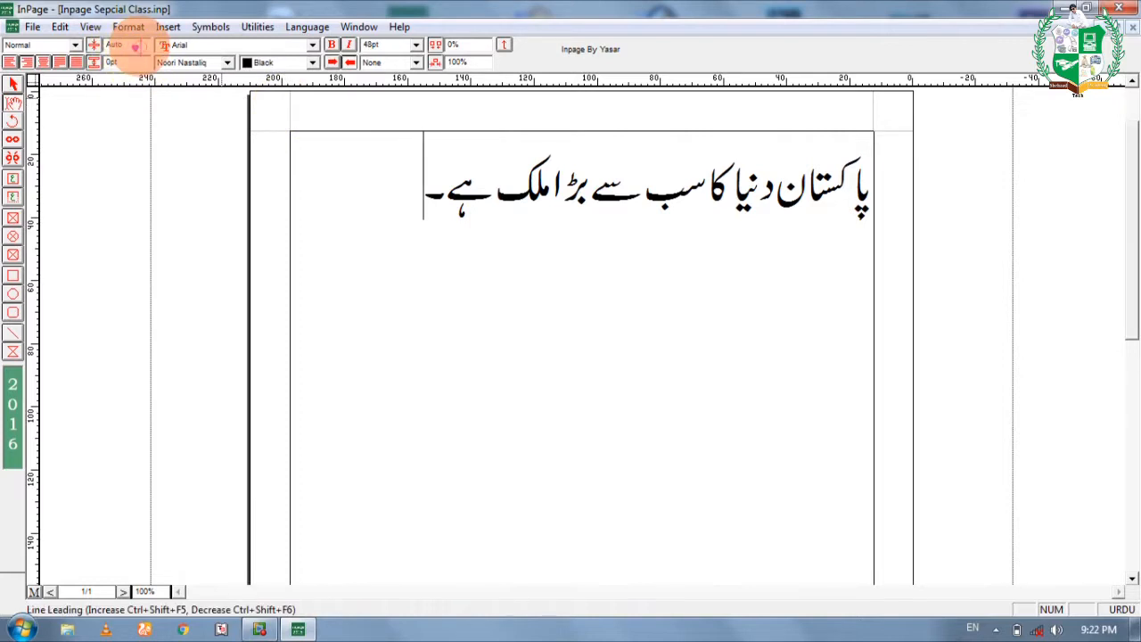
{"action": "left_click", "coordinate": [424, 178]}
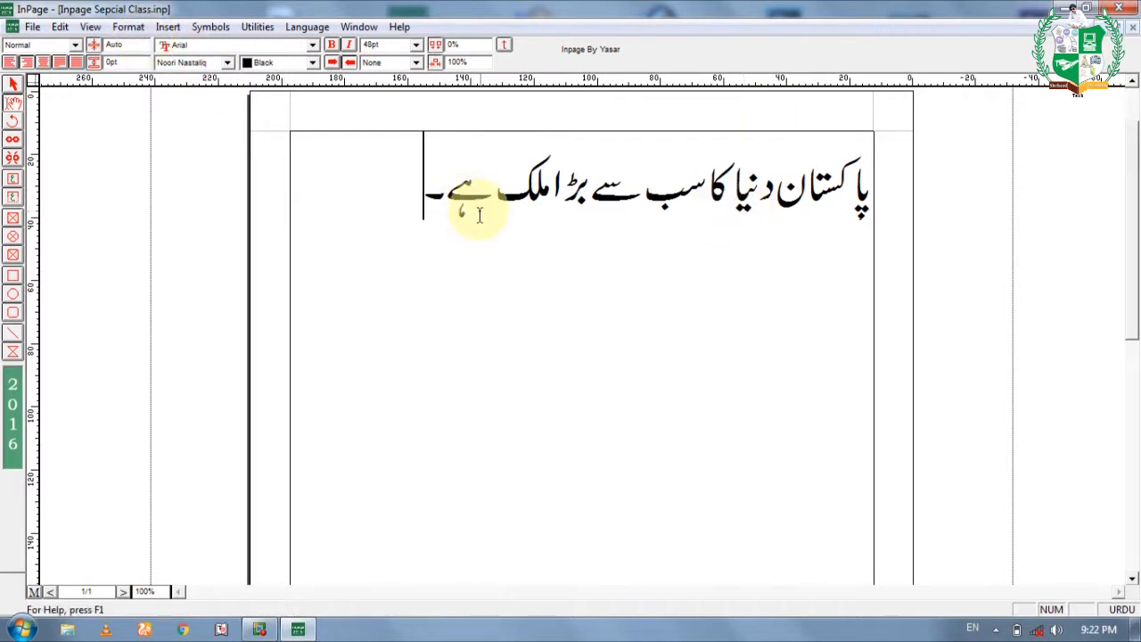
Select the whole Urdu sentence and set its line leading to 50 pt.
{"action": "left_click_drag", "start_coordinate": [128, 44], "coordinate": [93, 46]}
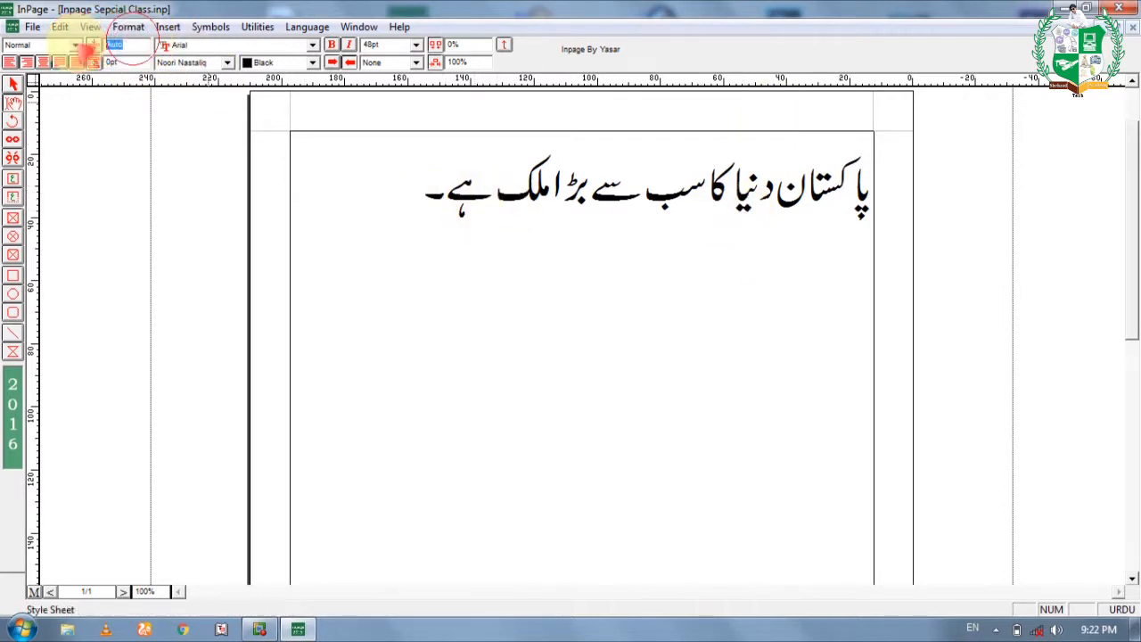
{"action": "left_click_drag", "start_coordinate": [395, 184], "coordinate": [846, 184]}
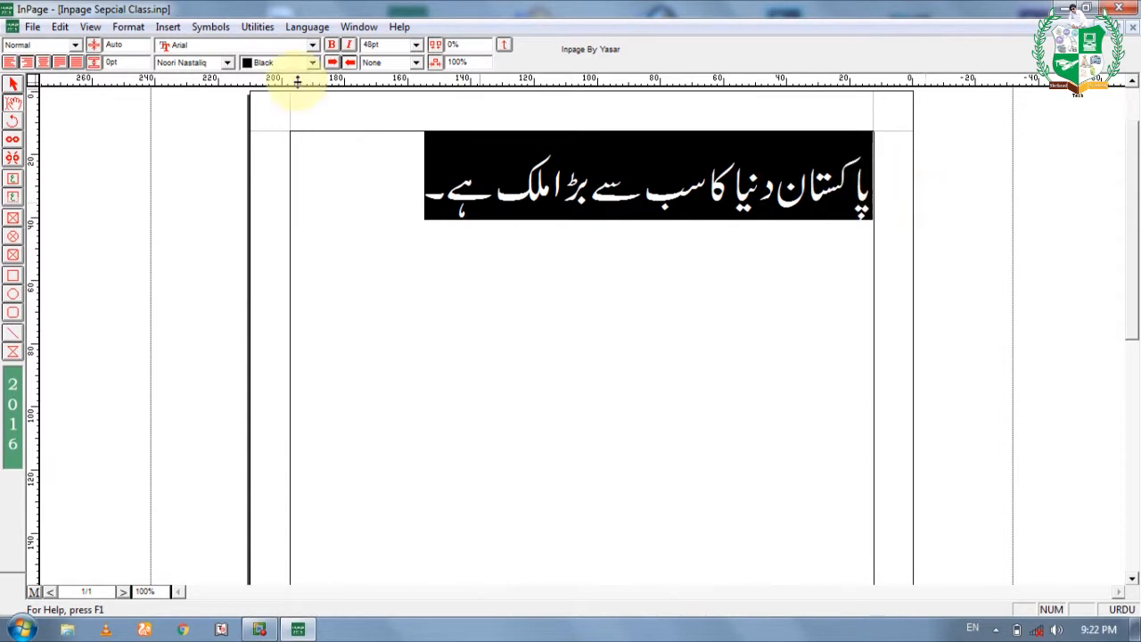
{"action": "left_click", "coordinate": [139, 42]}
{"action": "key", "text": "BackSpace"}
{"action": "key", "text": "BackSpace"}
{"action": "key", "text": "BackSpace"}
{"action": "key", "text": "BackSpace"}
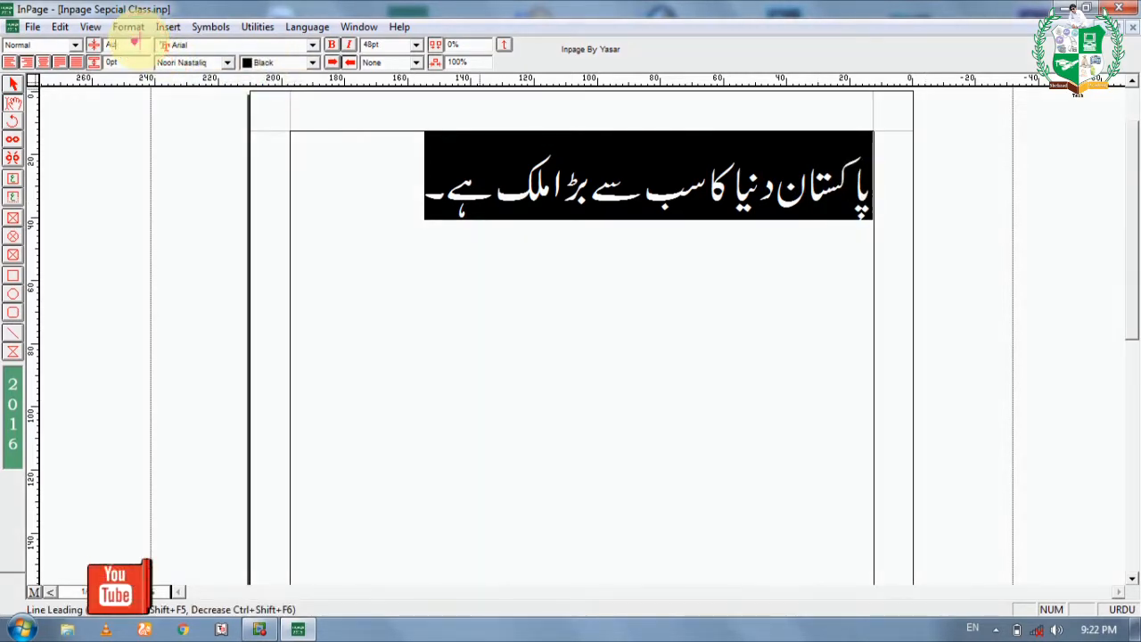
{"action": "type", "text": "50"}
{"action": "key", "text": "Return"}
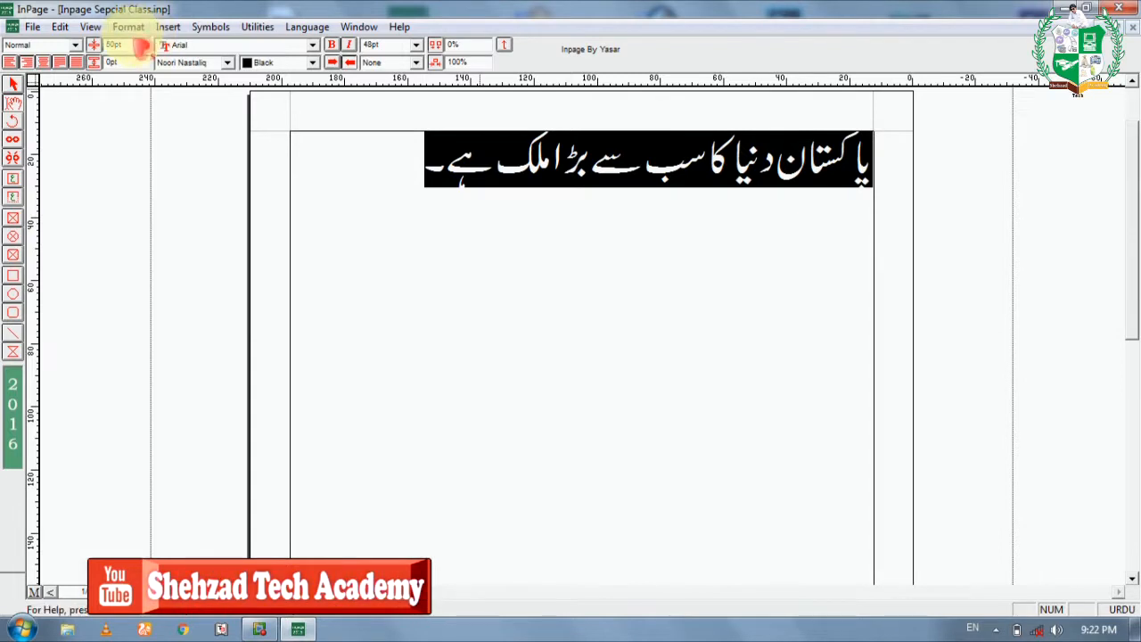
Try line leadings of 90 pt and 130 pt on the sentence, and enter 0 to reset the leading to Auto.
{"action": "type", "text": "90"}
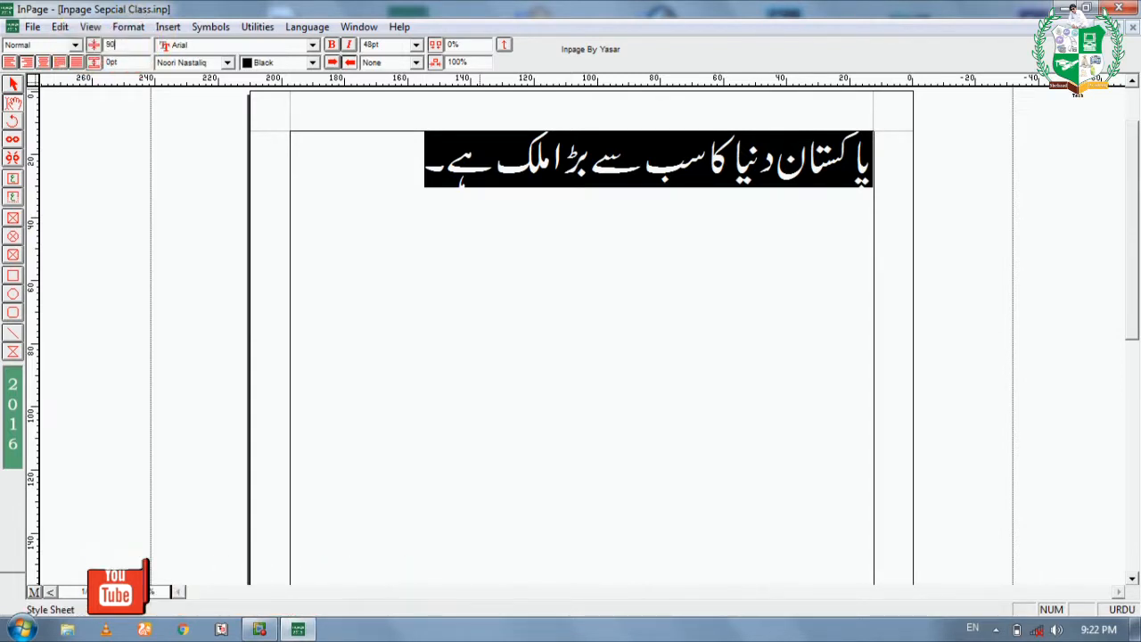
{"action": "key", "text": "Return"}
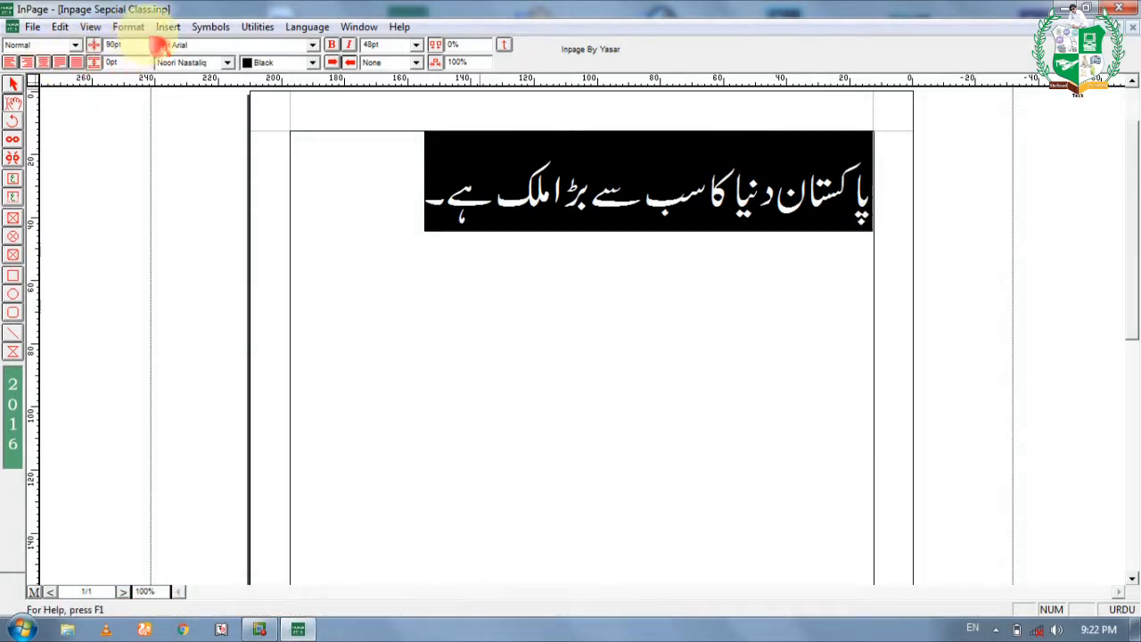
{"action": "left_click", "coordinate": [125, 45]}
{"action": "type", "text": "13"}
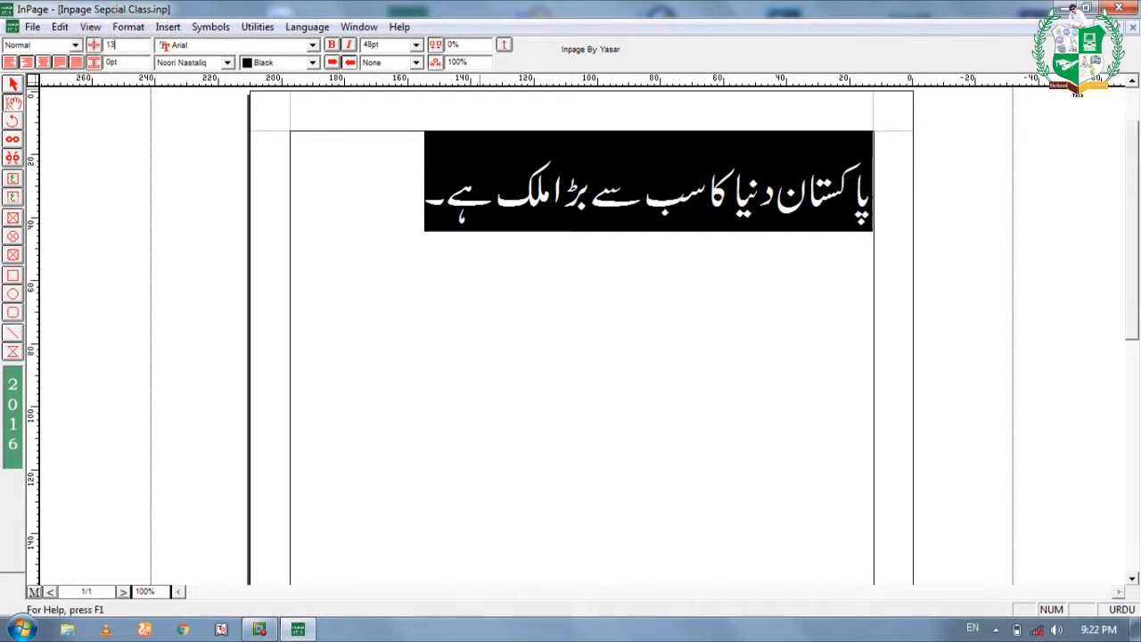
{"action": "type", "text": "0"}
{"action": "key", "text": "Return"}
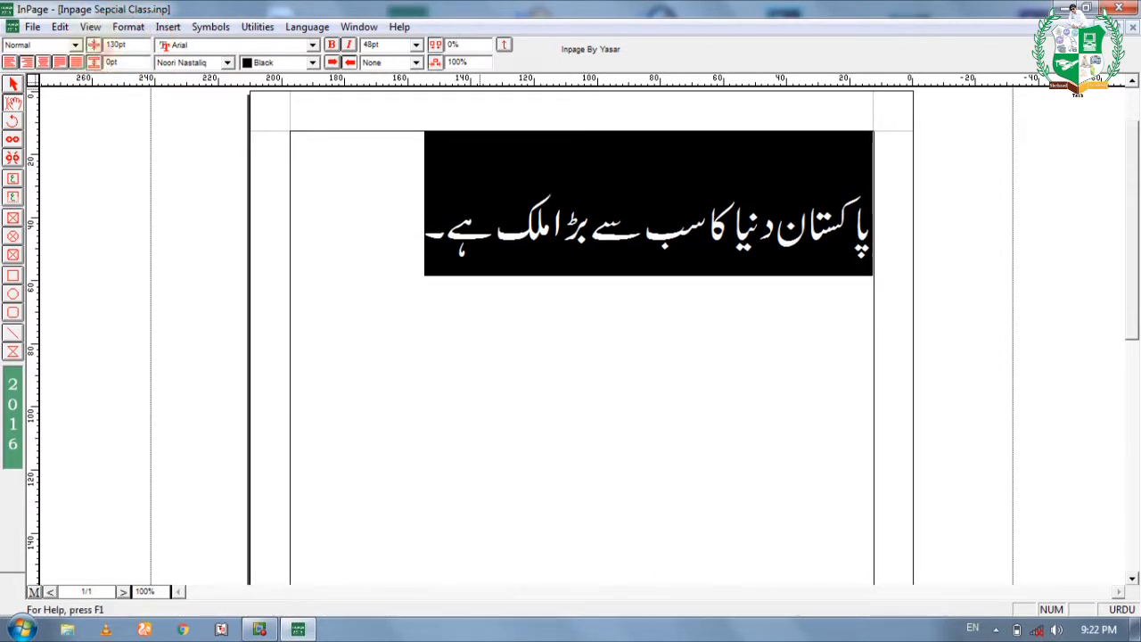
{"action": "left_click_drag", "start_coordinate": [127, 45], "coordinate": [84, 46]}
{"action": "type", "text": "0"}
{"action": "key", "text": "Return"}
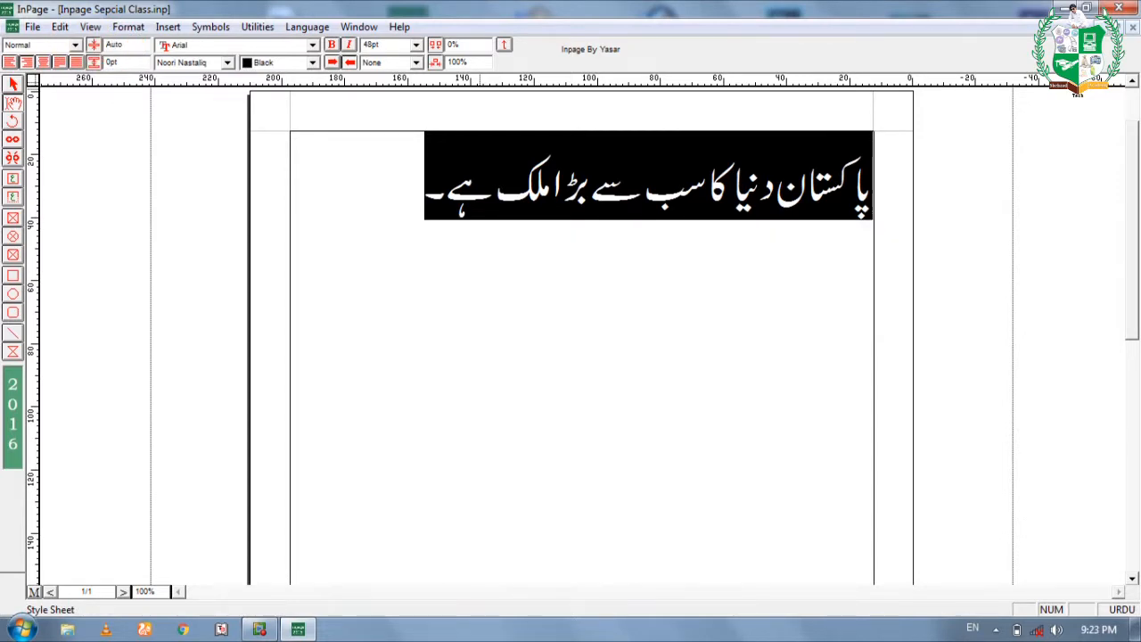
Try 50 pt inter-line spacing on the selected sentence and return it to 0 pt.
{"action": "left_click_drag", "start_coordinate": [112, 62], "coordinate": [98, 63]}
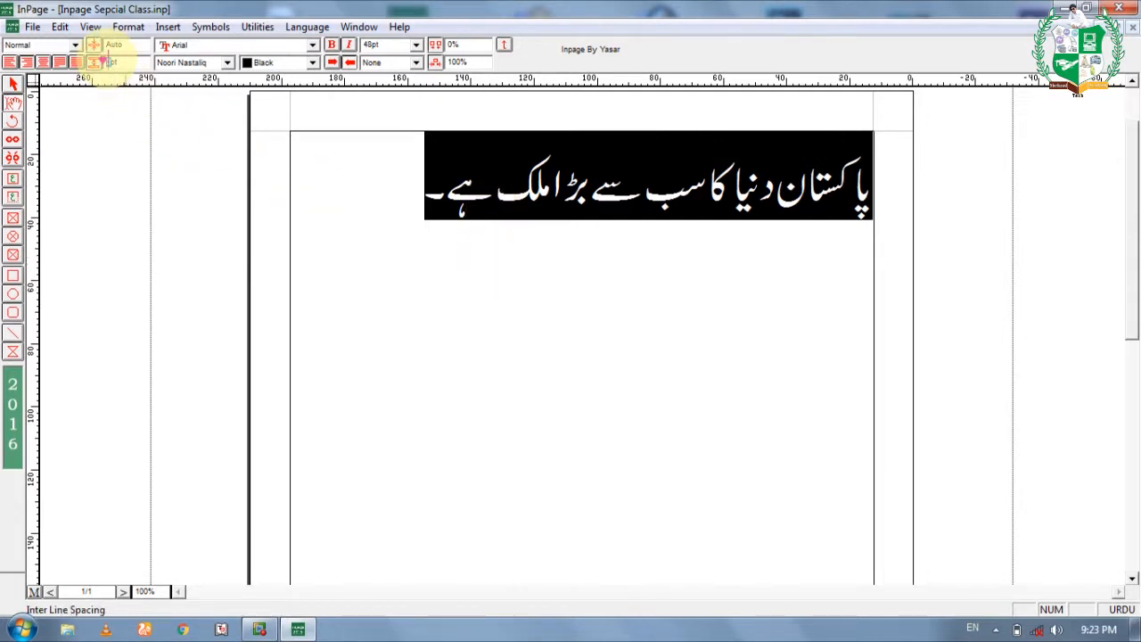
{"action": "type", "text": "50"}
{"action": "key", "text": "Return"}
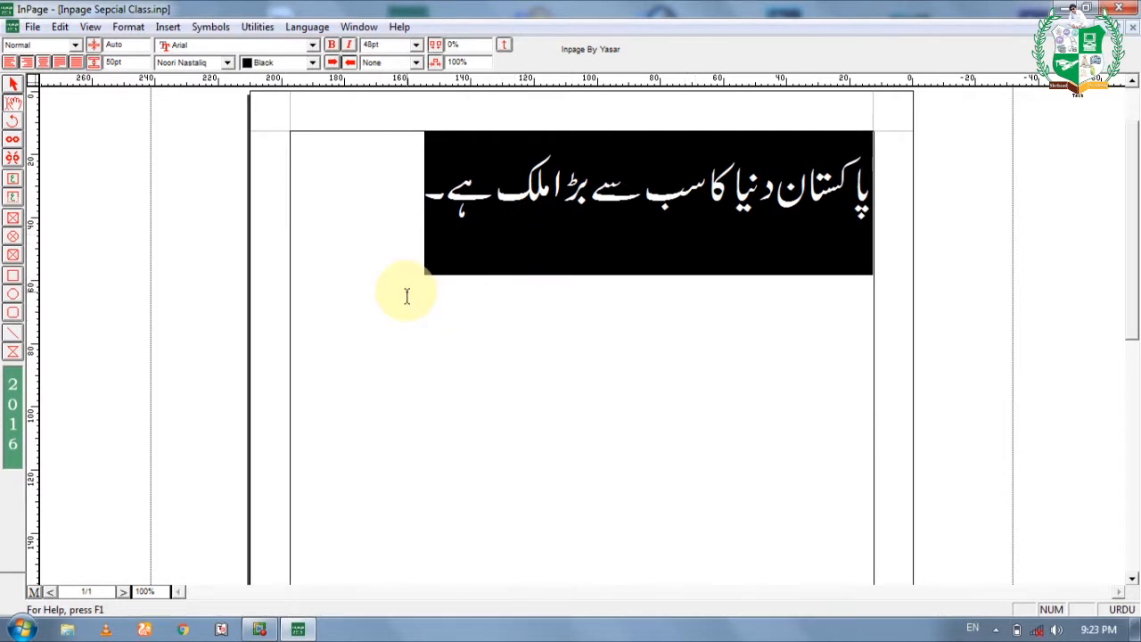
{"action": "left_click", "coordinate": [111, 63]}
{"action": "key", "text": "BackSpace"}
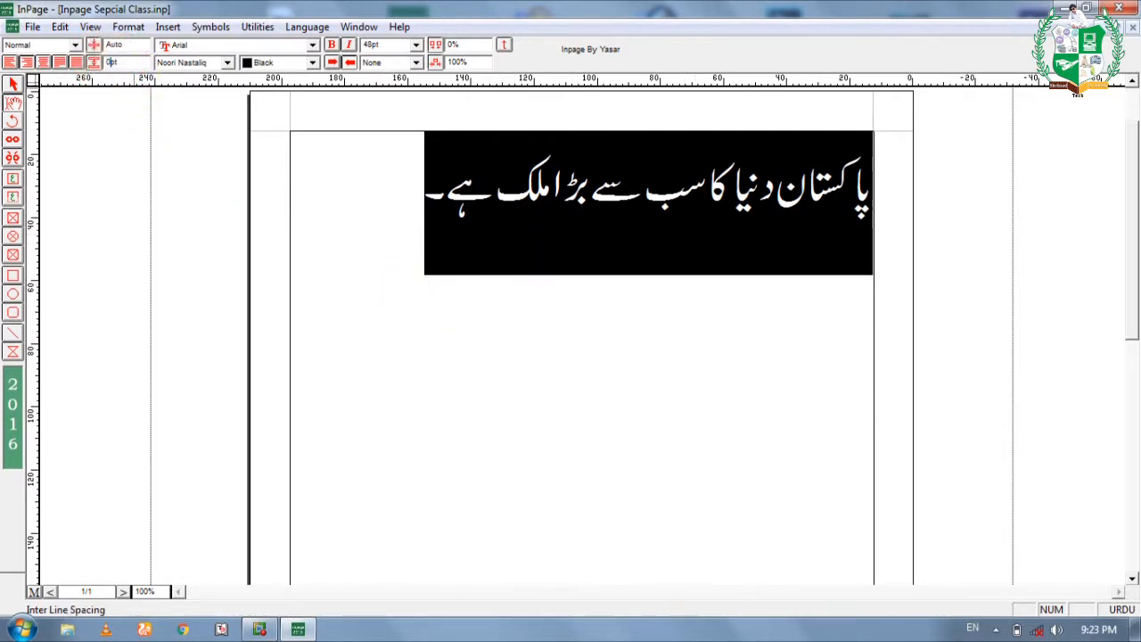
{"action": "key", "text": "Return"}
{"action": "left_click", "coordinate": [628, 354]}
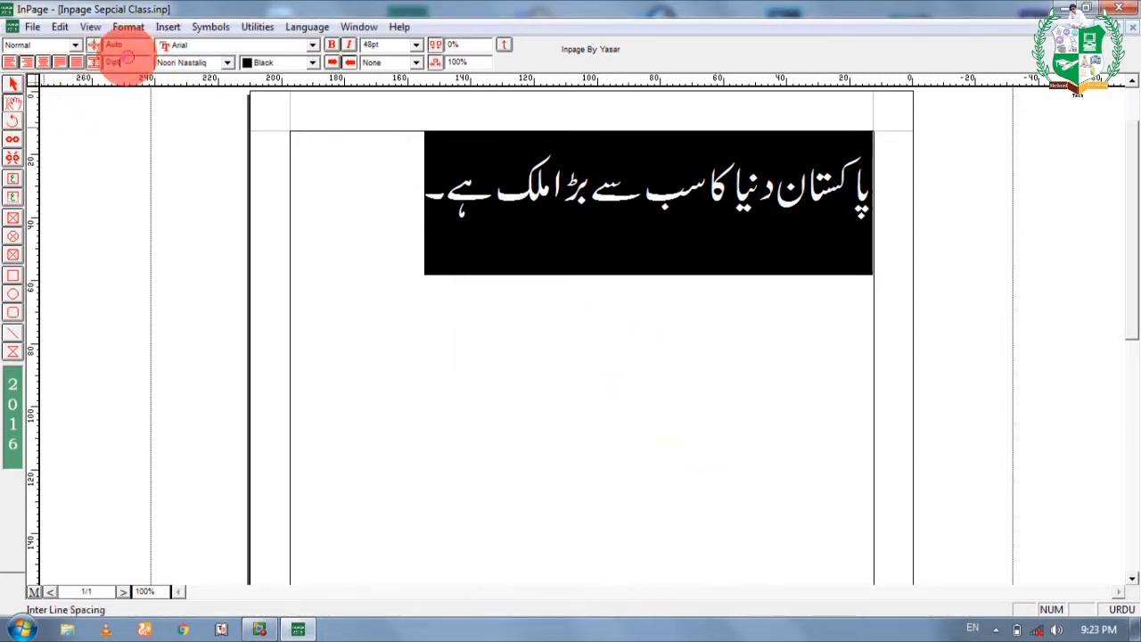
{"action": "key", "text": "Return"}
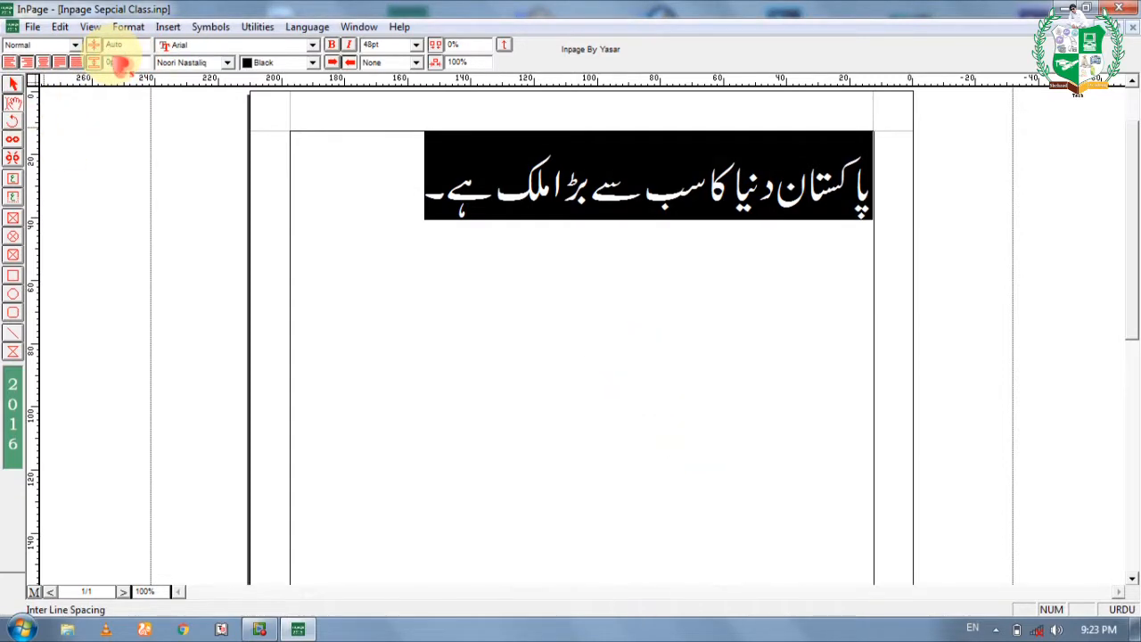
Try several Arial variants as the Roman font of the whole sentence, finishing with Arial TUR.
{"action": "left_click", "coordinate": [237, 48]}
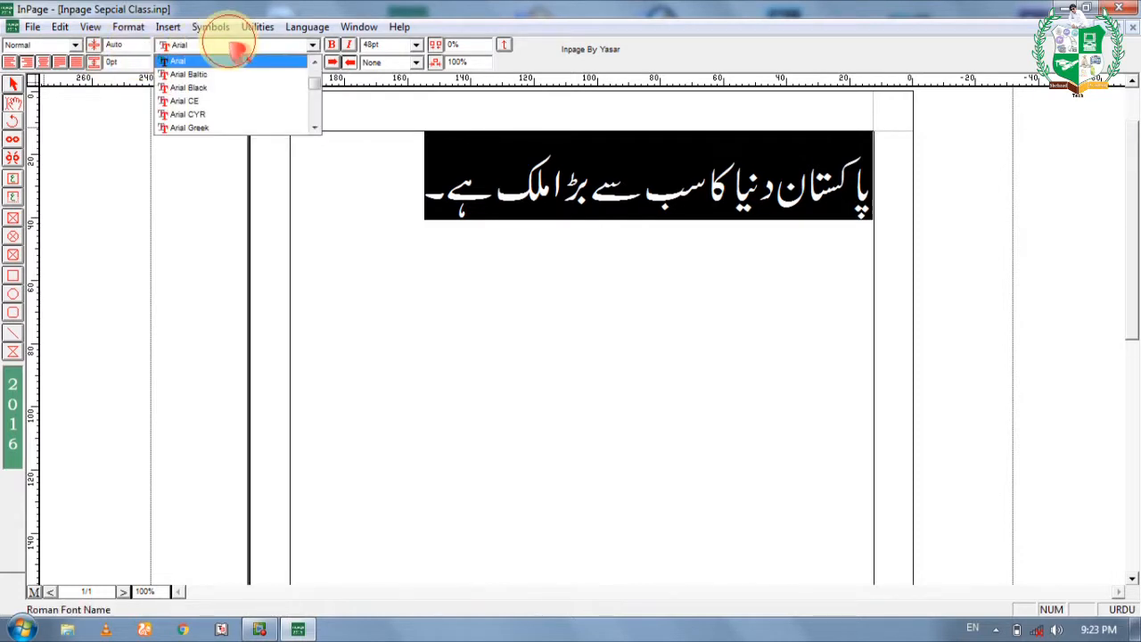
{"action": "left_click", "coordinate": [264, 53]}
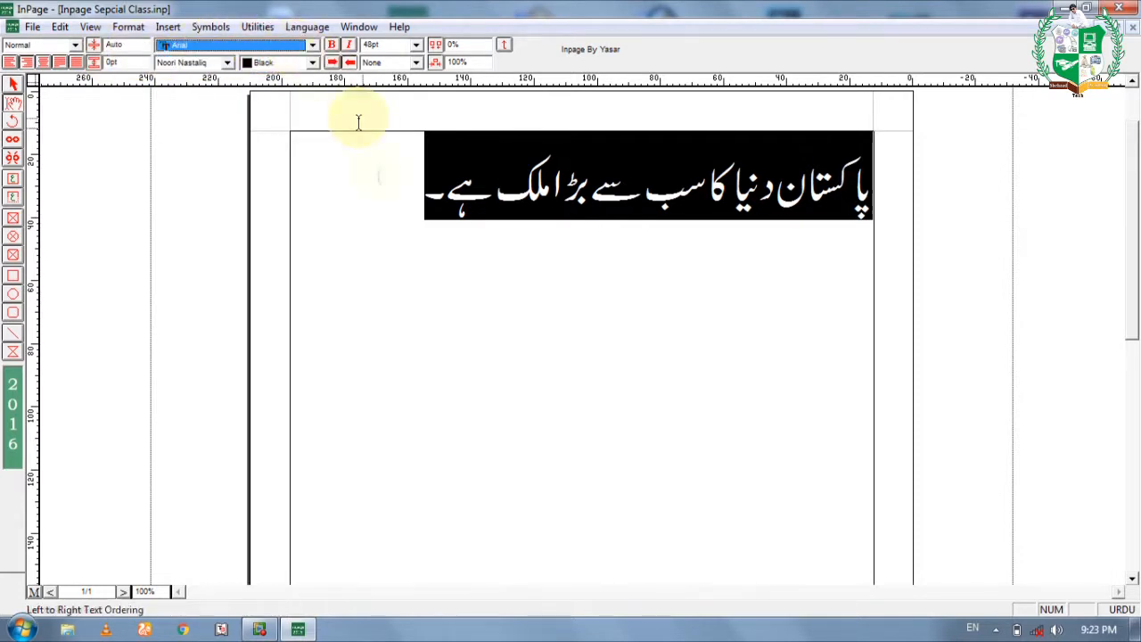
{"action": "left_click", "coordinate": [412, 188]}
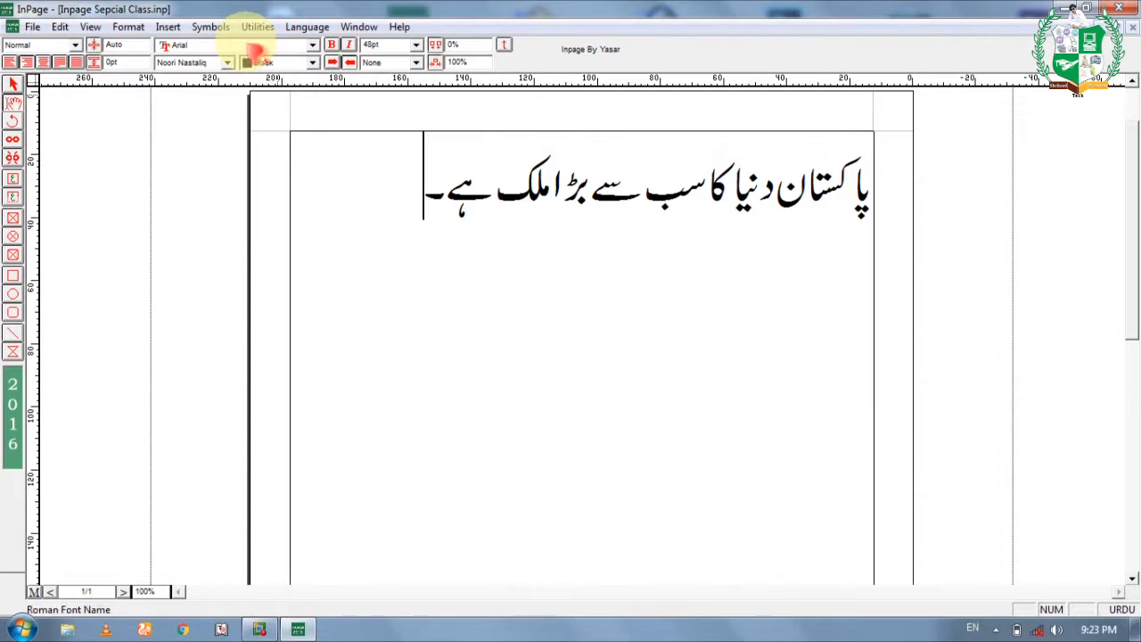
{"action": "left_click_drag", "start_coordinate": [422, 191], "coordinate": [853, 129]}
{"action": "left_click", "coordinate": [312, 45]}
{"action": "left_click", "coordinate": [263, 86]}
{"action": "left_click", "coordinate": [312, 44]}
{"action": "left_click", "coordinate": [216, 133]}
{"action": "left_click", "coordinate": [312, 45]}
{"action": "left_click", "coordinate": [232, 64]}
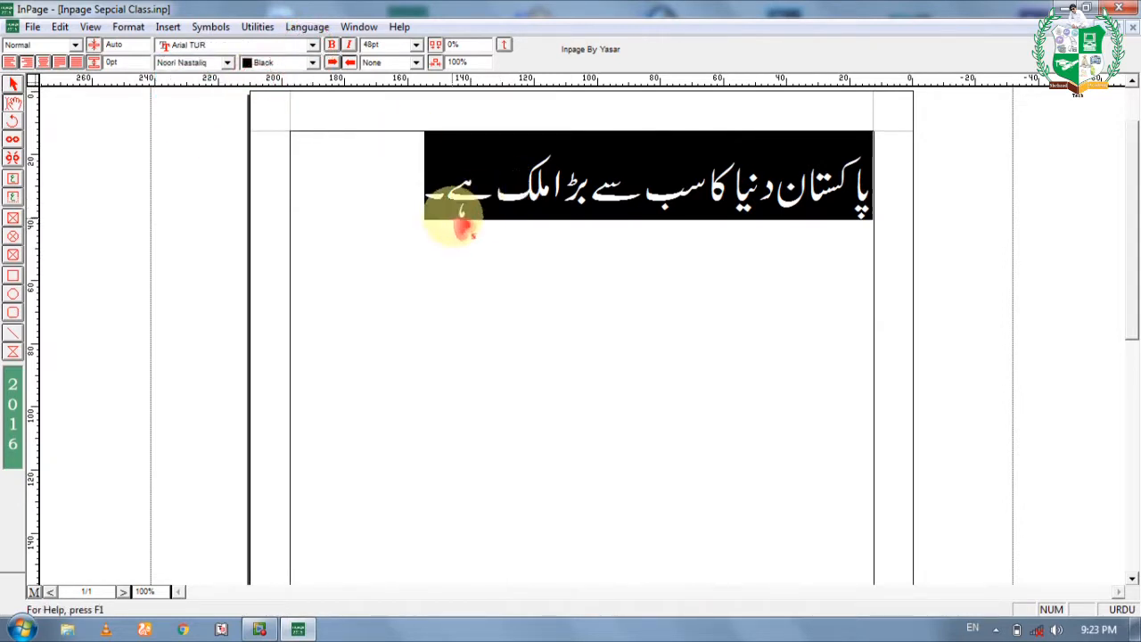
Add the English word "Paksitan" at the end of the Urdu sentence and switch the typing language back to Urdu.
{"action": "left_click", "coordinate": [443, 223]}
{"action": "left_click", "coordinate": [420, 196]}
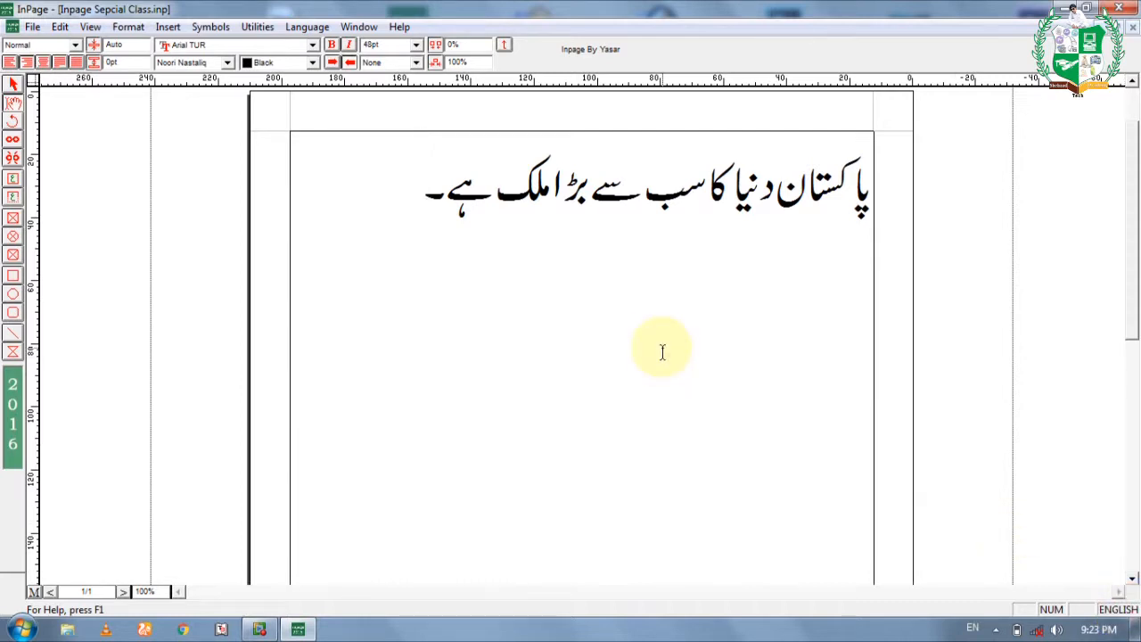
{"action": "type", "text": "u"}
{"action": "key", "text": "BackSpace"}
{"action": "type", "text": "sitan"}
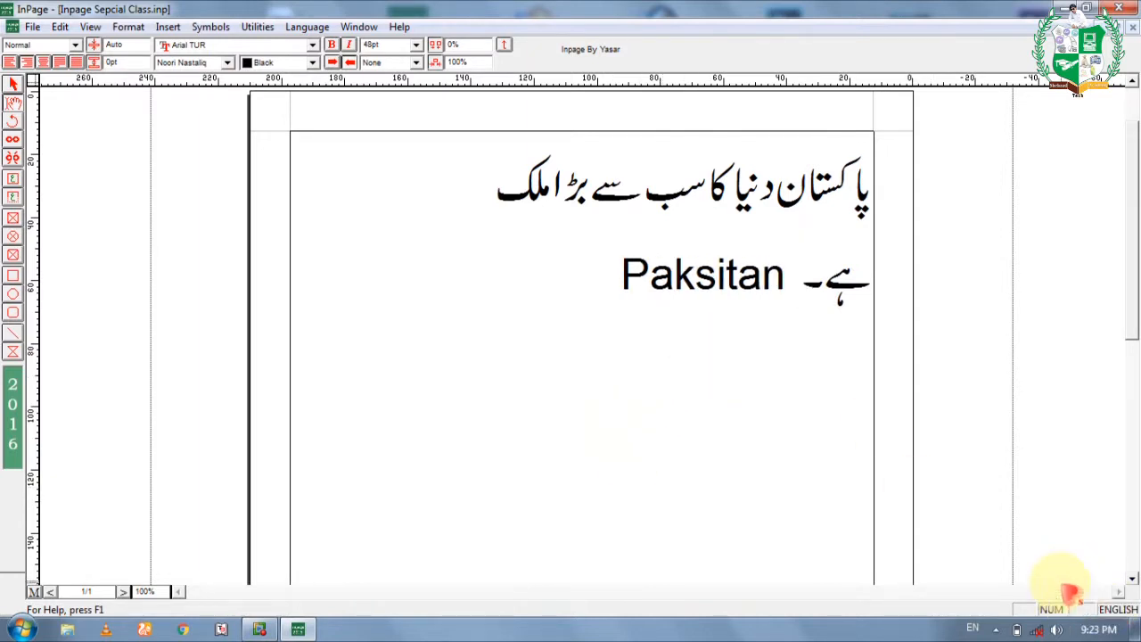
{"action": "left_click", "coordinate": [1114, 608]}
Try Roman fonts such as Arial Unicode MS, Batang and Berlin Sans FB on "Paksitan", finishing with Bernard MT Condensed.
{"action": "left_click_drag", "start_coordinate": [573, 270], "coordinate": [636, 267]}
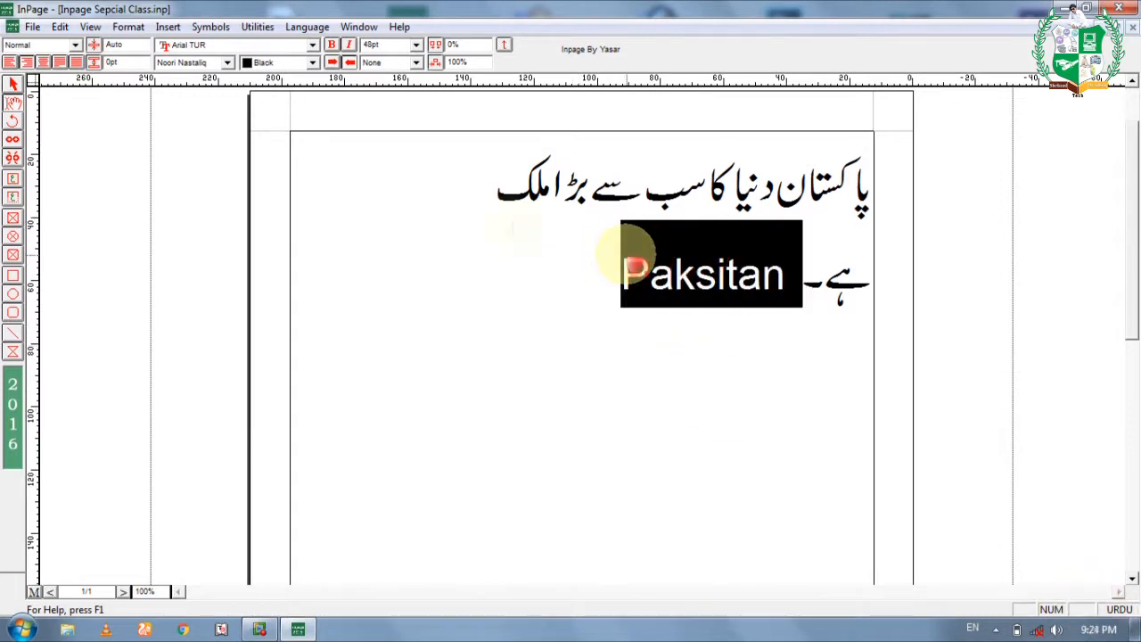
{"action": "left_click", "coordinate": [191, 45]}
{"action": "left_click", "coordinate": [204, 78]}
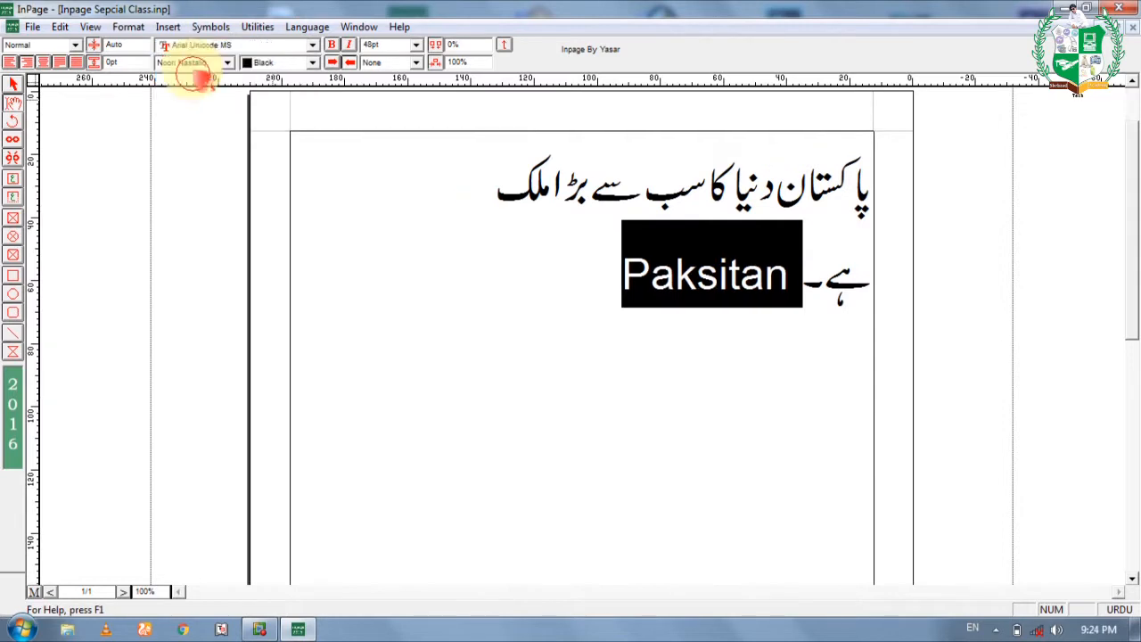
{"action": "left_click", "coordinate": [191, 45]}
{"action": "left_click", "coordinate": [204, 79]}
{"action": "left_click", "coordinate": [192, 45]}
{"action": "left_click", "coordinate": [203, 78]}
{"action": "left_click", "coordinate": [203, 45]}
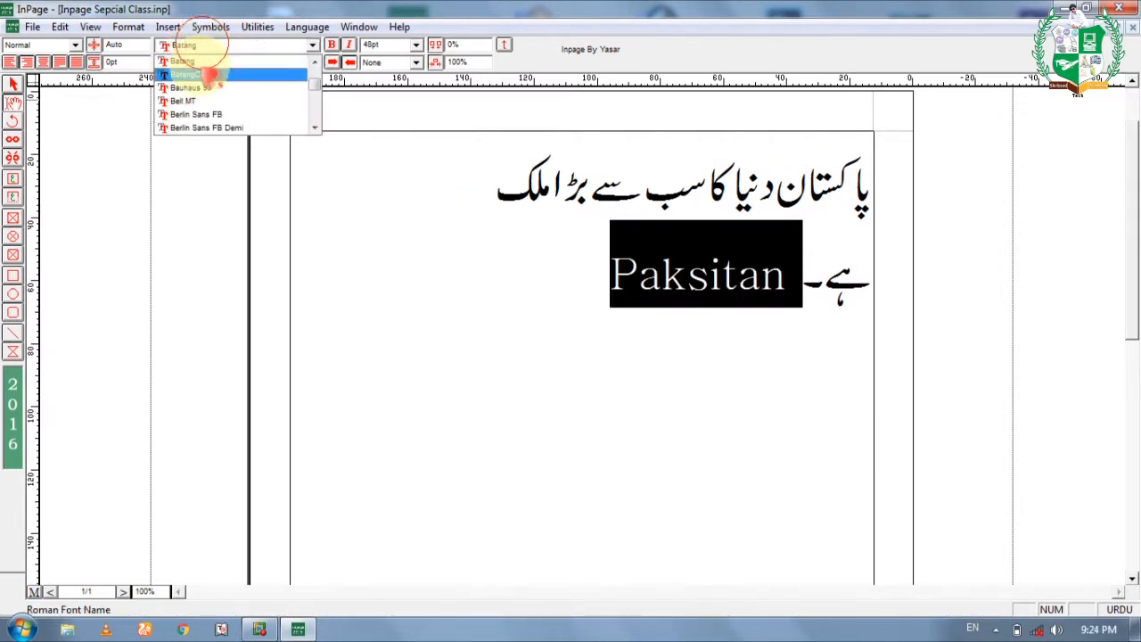
{"action": "left_click", "coordinate": [205, 78]}
{"action": "left_click", "coordinate": [204, 45]}
{"action": "left_click", "coordinate": [200, 78]}
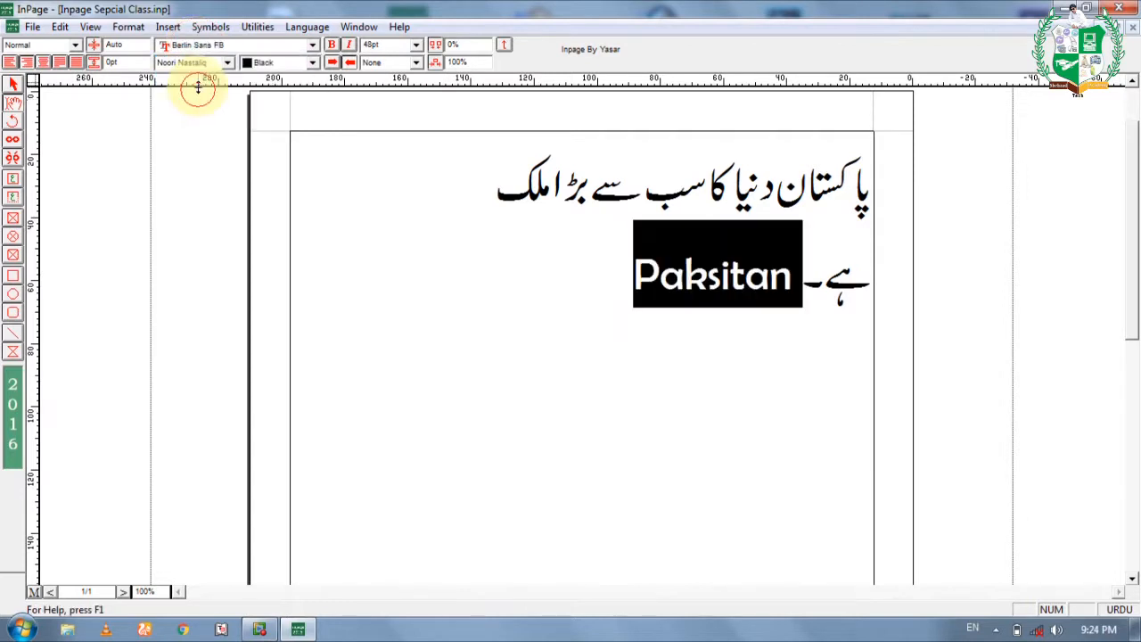
{"action": "left_click", "coordinate": [214, 49]}
{"action": "left_click", "coordinate": [210, 88]}
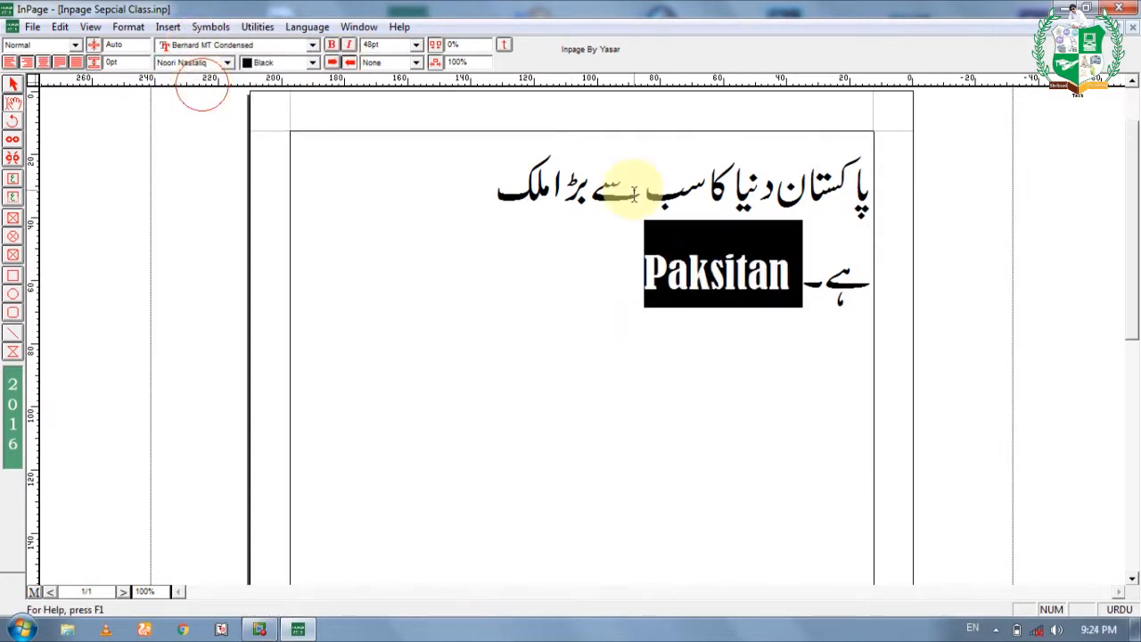
Select the Urdu words and try Urdu fonts such as Noori Character, Lahori Nastaliq and Aasaar Bold, finishing with Aseer.
{"action": "left_click_drag", "start_coordinate": [829, 285], "coordinate": [892, 158]}
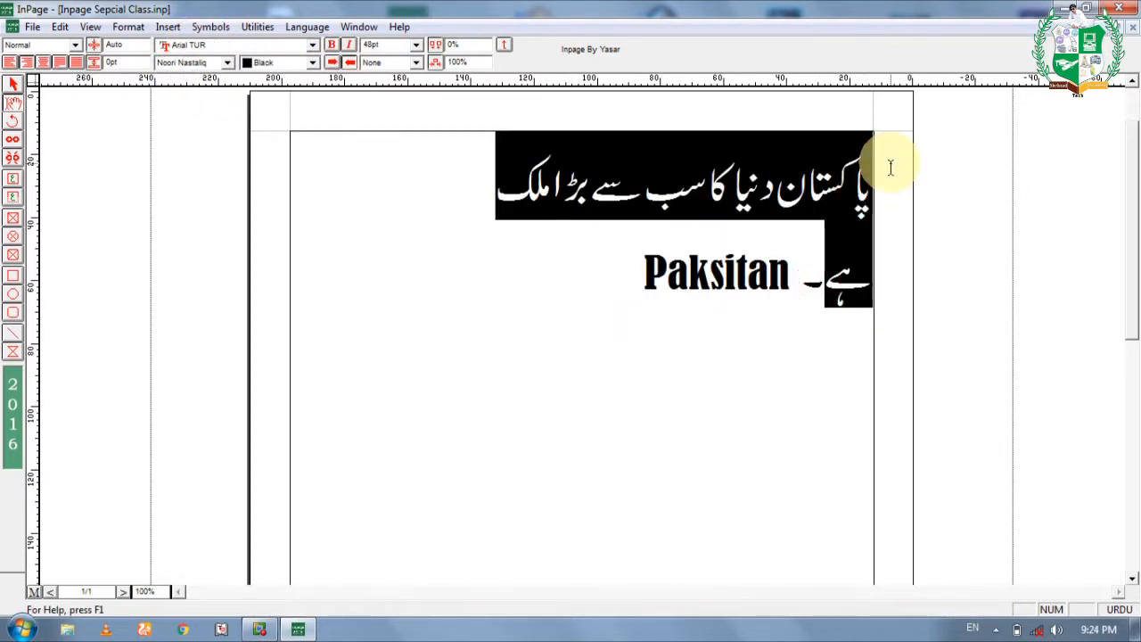
{"action": "left_click", "coordinate": [228, 62]}
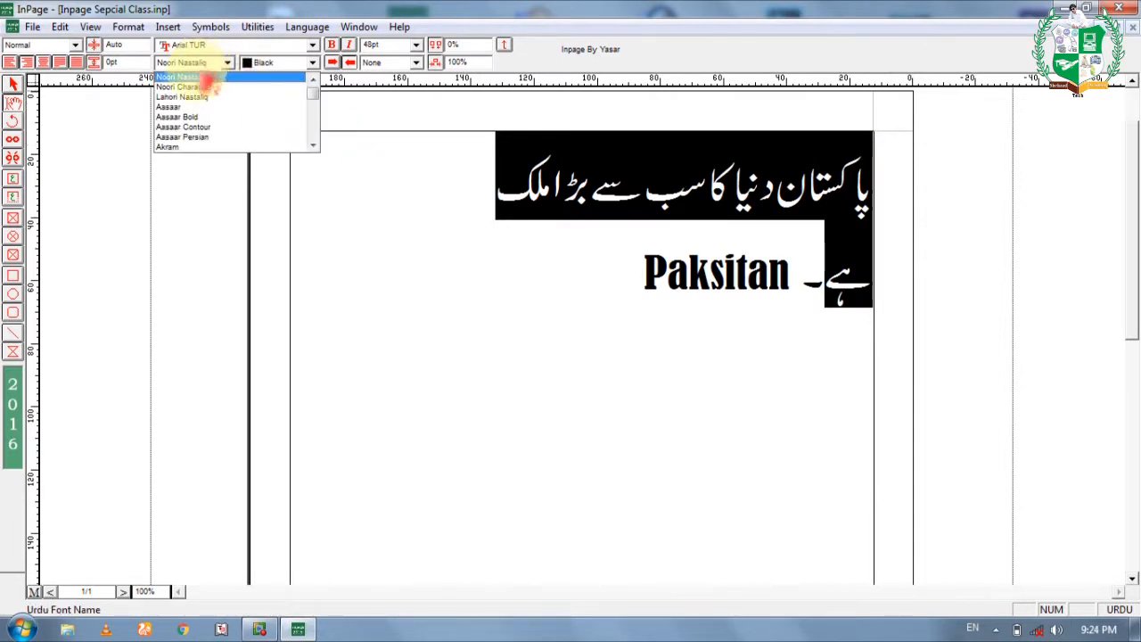
{"action": "left_click", "coordinate": [198, 87]}
{"action": "left_click", "coordinate": [228, 62]}
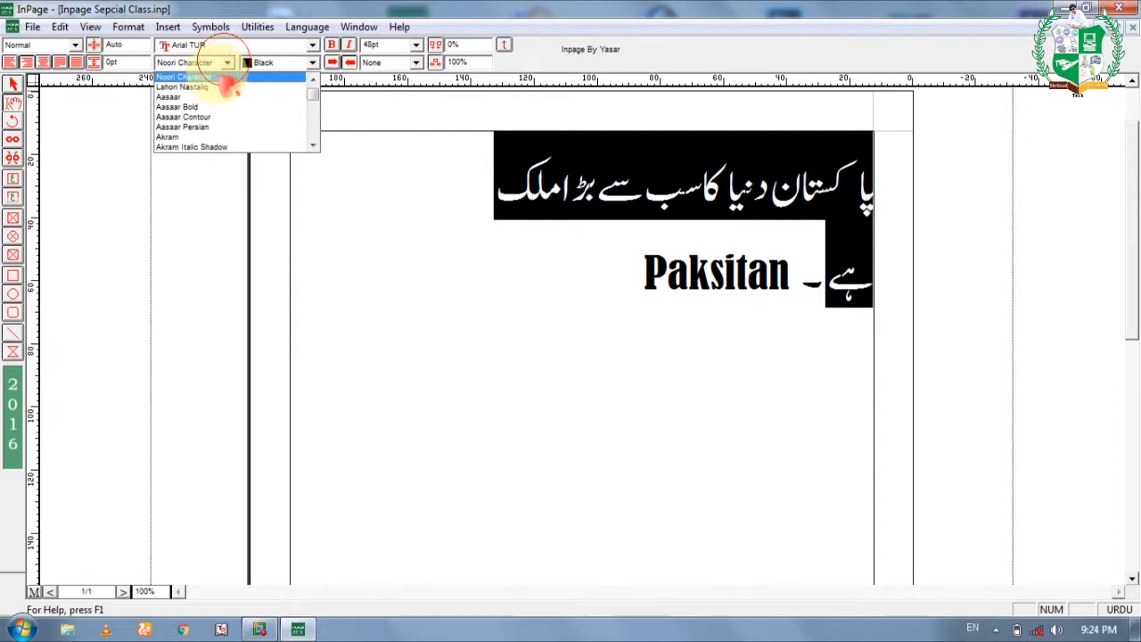
{"action": "left_click", "coordinate": [214, 87]}
{"action": "left_click", "coordinate": [228, 62]}
{"action": "left_click", "coordinate": [214, 87]}
{"action": "left_click", "coordinate": [228, 62]}
{"action": "left_click", "coordinate": [218, 86]}
{"action": "left_click", "coordinate": [228, 63]}
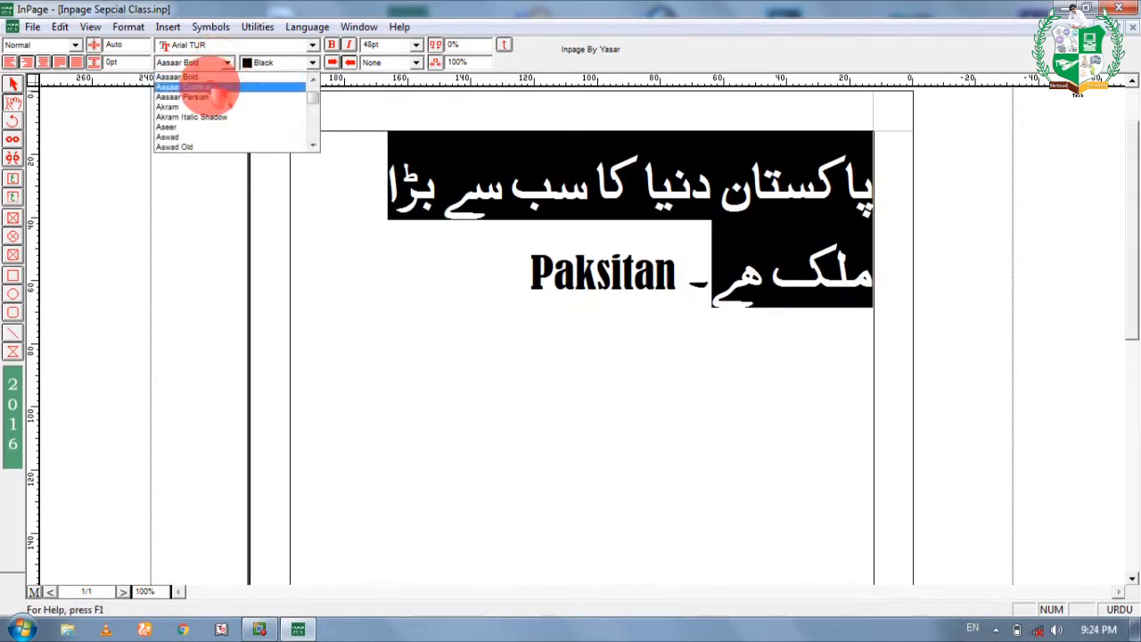
{"action": "left_click", "coordinate": [214, 86]}
{"action": "left_click", "coordinate": [228, 62]}
{"action": "left_click", "coordinate": [205, 87]}
{"action": "left_click", "coordinate": [228, 63]}
{"action": "left_click", "coordinate": [206, 86]}
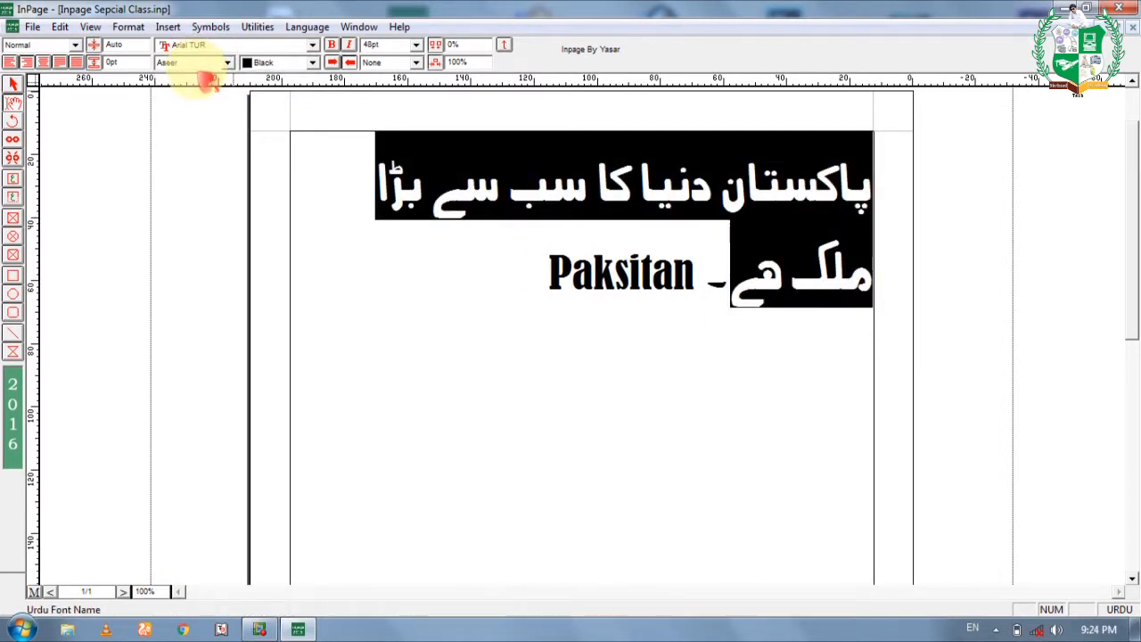
{"action": "left_click", "coordinate": [196, 63]}
Select all the text, colour it red and deselect it.
{"action": "left_click", "coordinate": [285, 64]}
{"action": "left_click", "coordinate": [489, 272]}
{"action": "key", "text": "ctrl+a"}
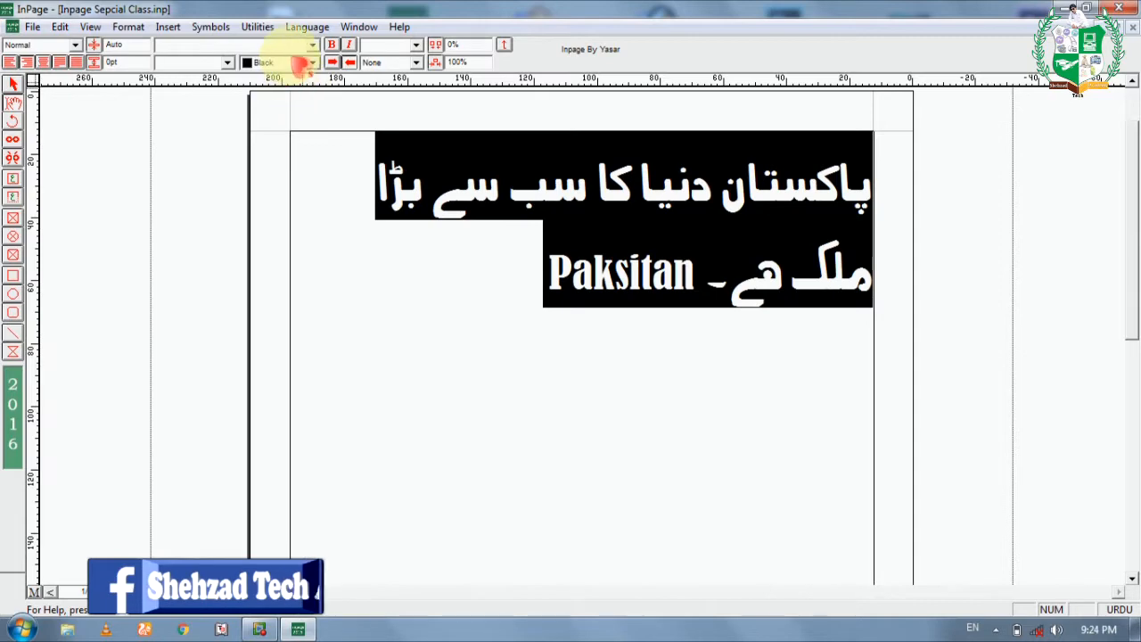
{"action": "left_click", "coordinate": [295, 63]}
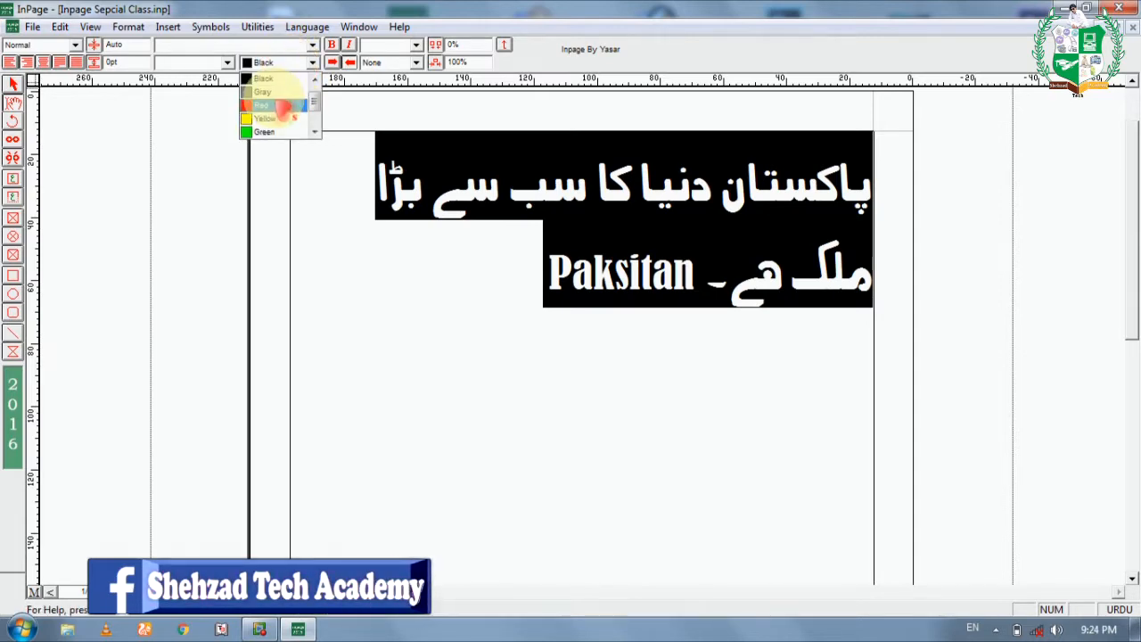
{"action": "left_click", "coordinate": [260, 105]}
{"action": "left_click", "coordinate": [466, 239]}
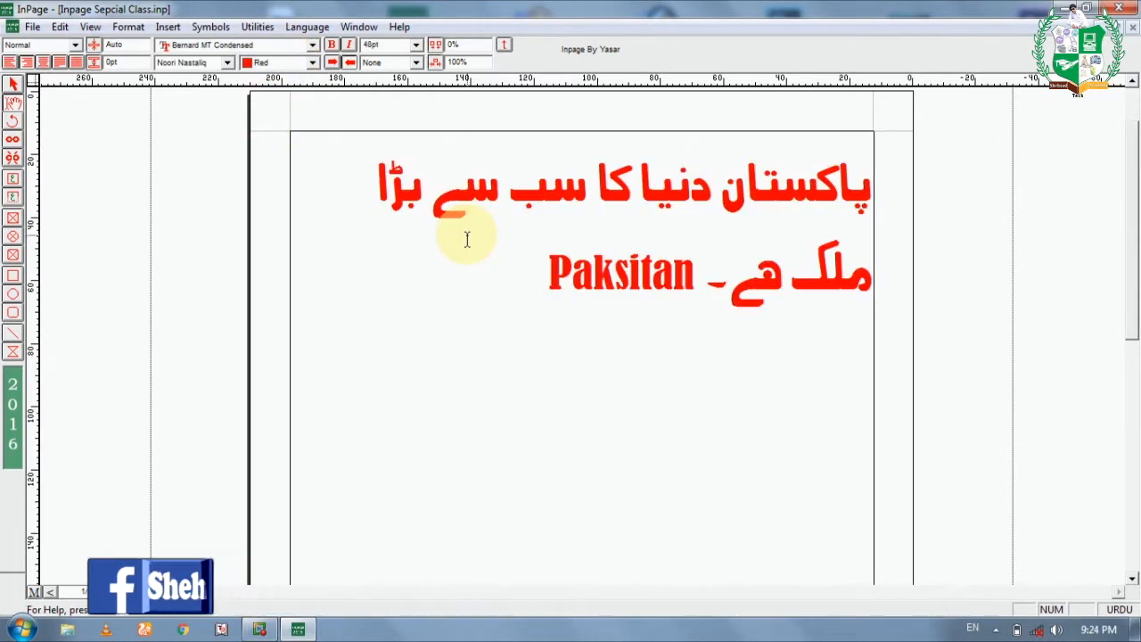
Change the colour of all the text to yellow and keep the whole text selected.
{"action": "key", "text": "ctrl+a"}
{"action": "left_click", "coordinate": [312, 62]}
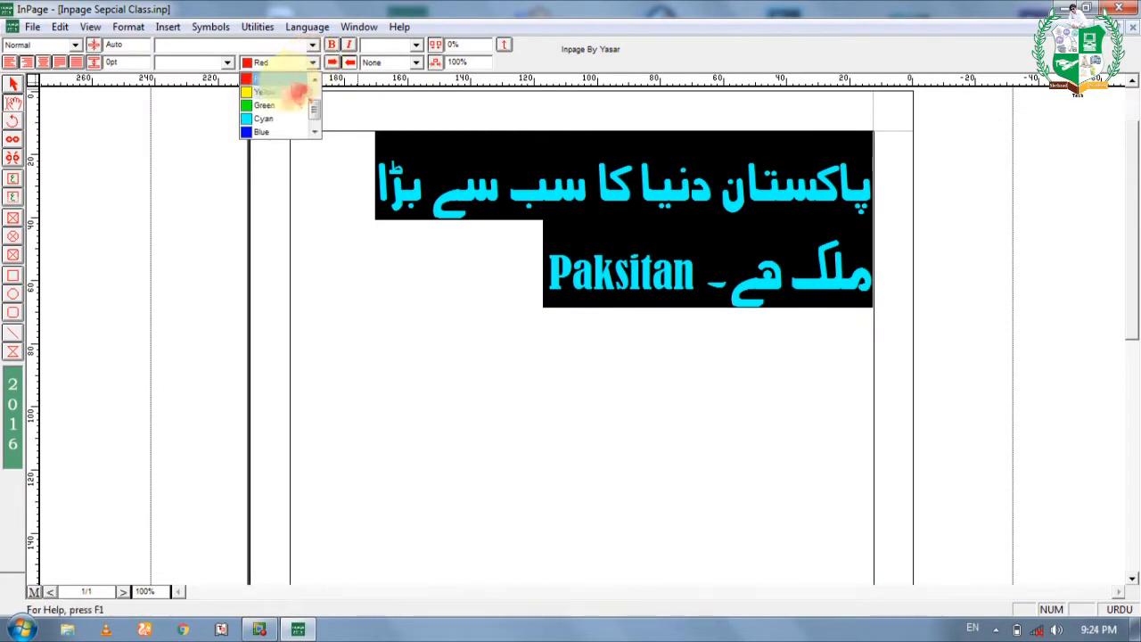
{"action": "left_click", "coordinate": [263, 91]}
{"action": "left_click", "coordinate": [460, 286]}
{"action": "key", "text": "ctrl+a"}
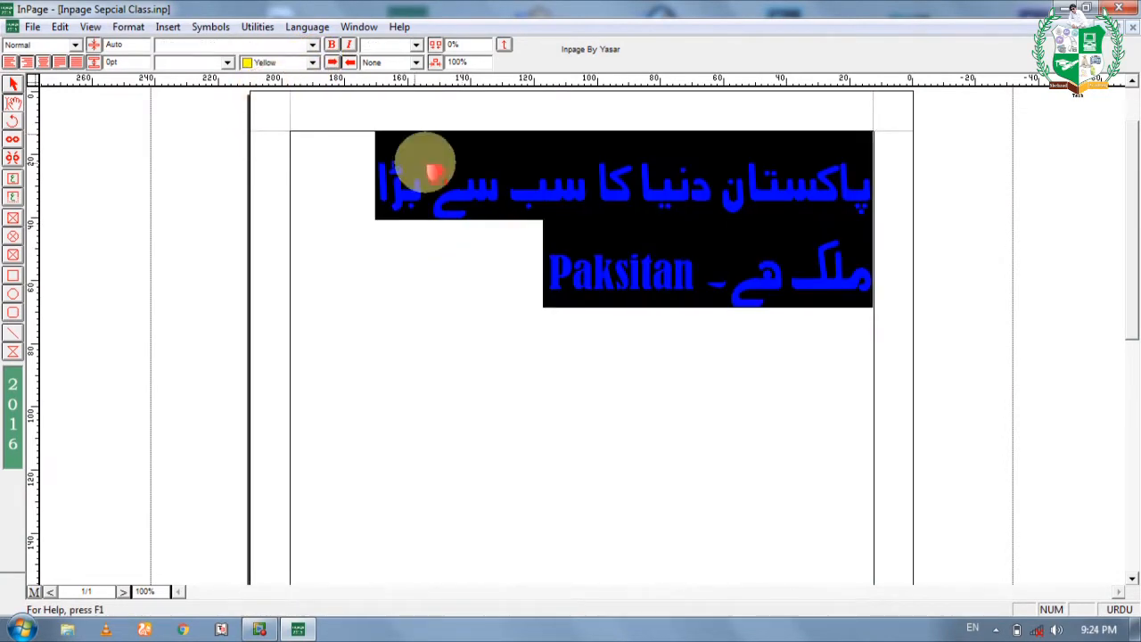
Change the colour of all the text to blue, deselect it to view the result, and select the whole text again.
{"action": "left_click", "coordinate": [312, 63]}
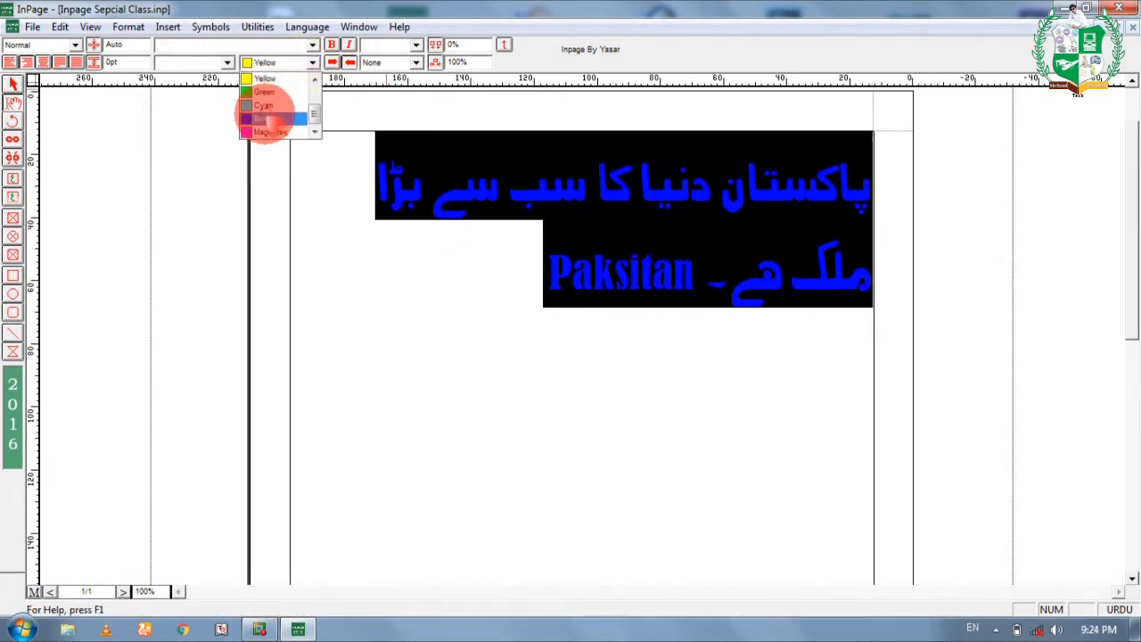
{"action": "left_click", "coordinate": [268, 118]}
{"action": "left_click", "coordinate": [470, 301]}
{"action": "key", "text": "ctrl+a"}
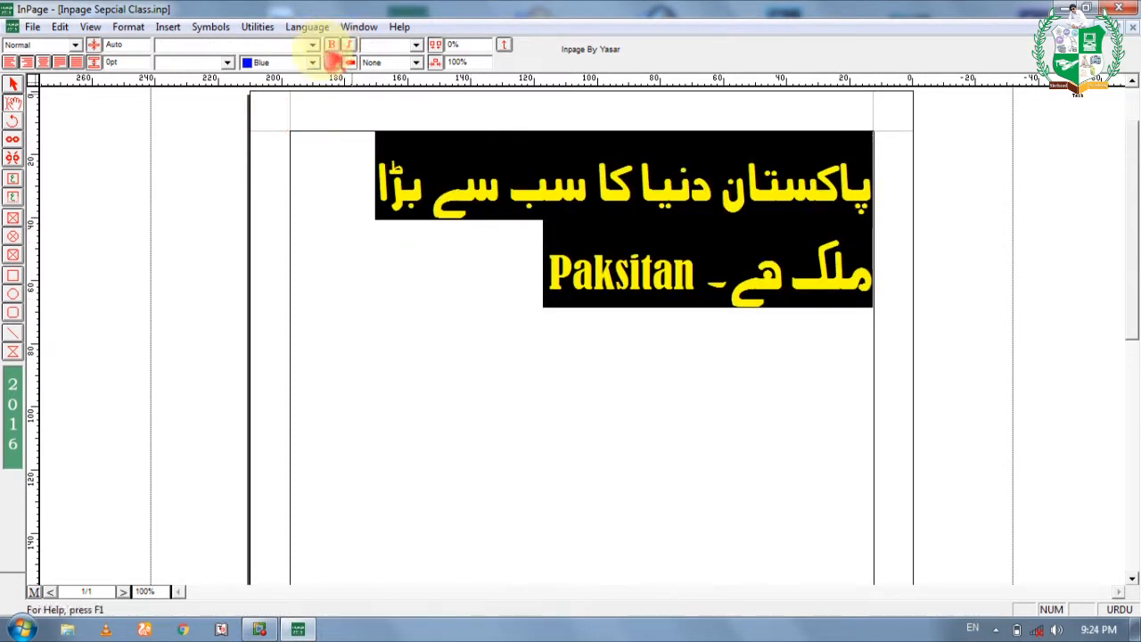
Toggle bold on all the text, set its Urdu font to Noori Nastaliq, and select only the first line.
{"action": "left_click", "coordinate": [332, 44]}
{"action": "left_click", "coordinate": [333, 44]}
{"action": "left_click", "coordinate": [228, 62]}
{"action": "left_click", "coordinate": [263, 86]}
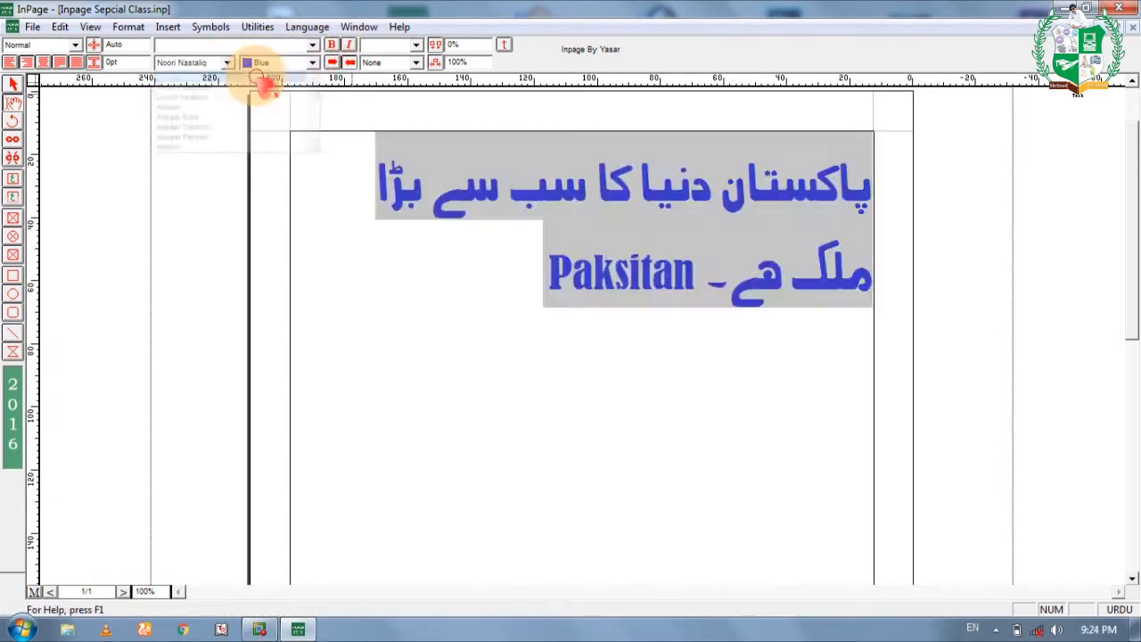
{"action": "left_click", "coordinate": [451, 270]}
{"action": "left_click_drag", "start_coordinate": [455, 195], "coordinate": [921, 163]}
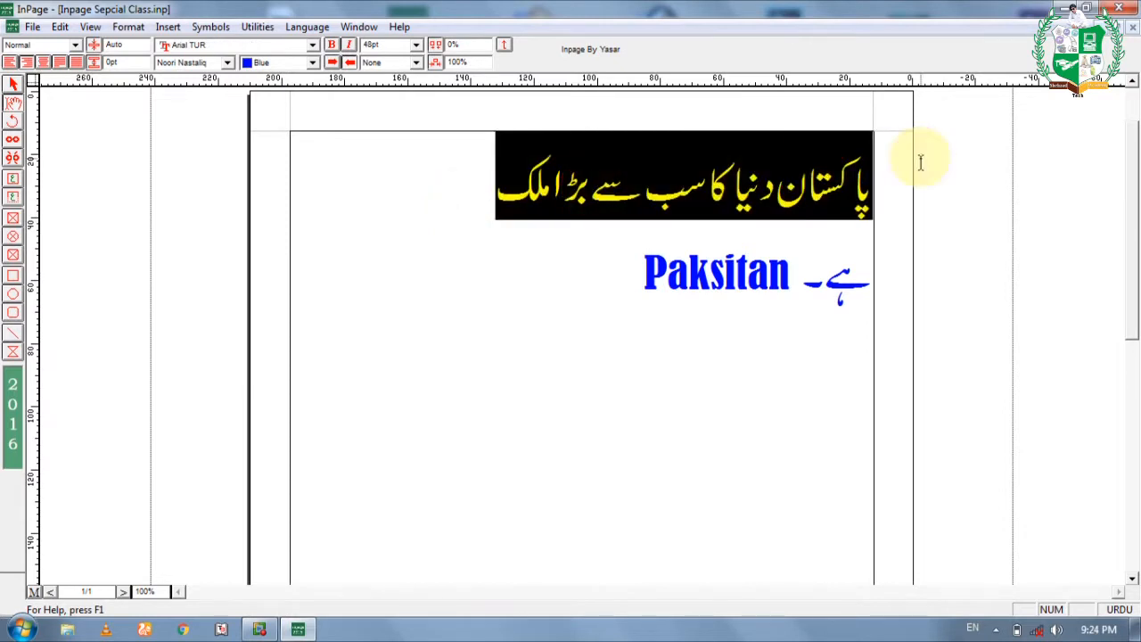
Try bold and italic formatting on the selected first line, switching each on and off.
{"action": "left_click", "coordinate": [334, 46]}
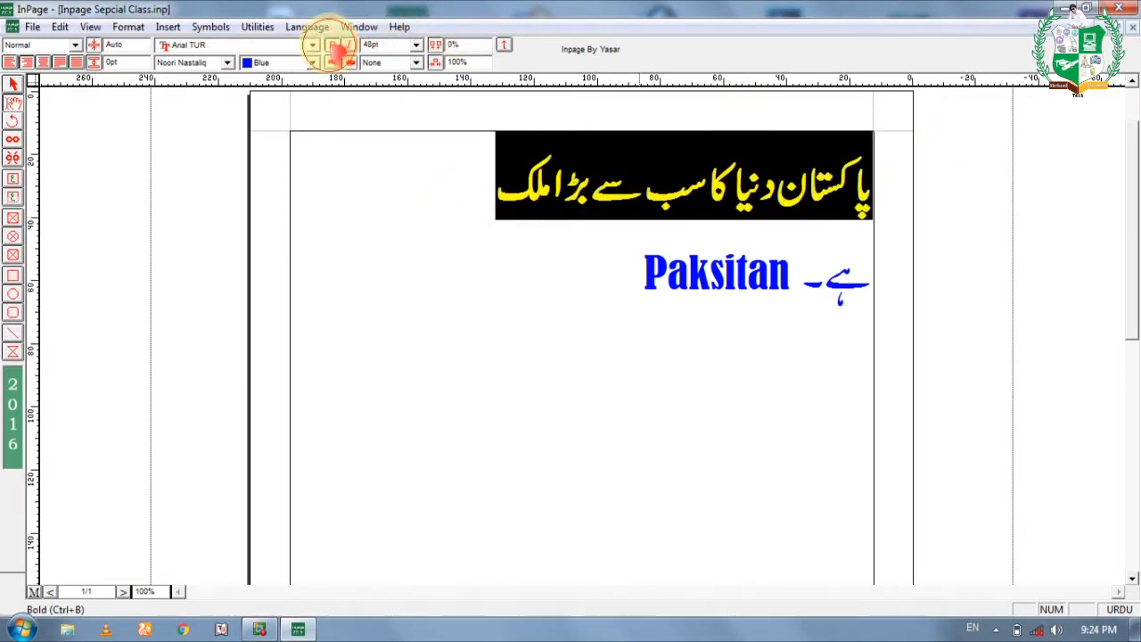
{"action": "left_click", "coordinate": [332, 43]}
{"action": "left_click", "coordinate": [331, 44]}
{"action": "left_click", "coordinate": [332, 44]}
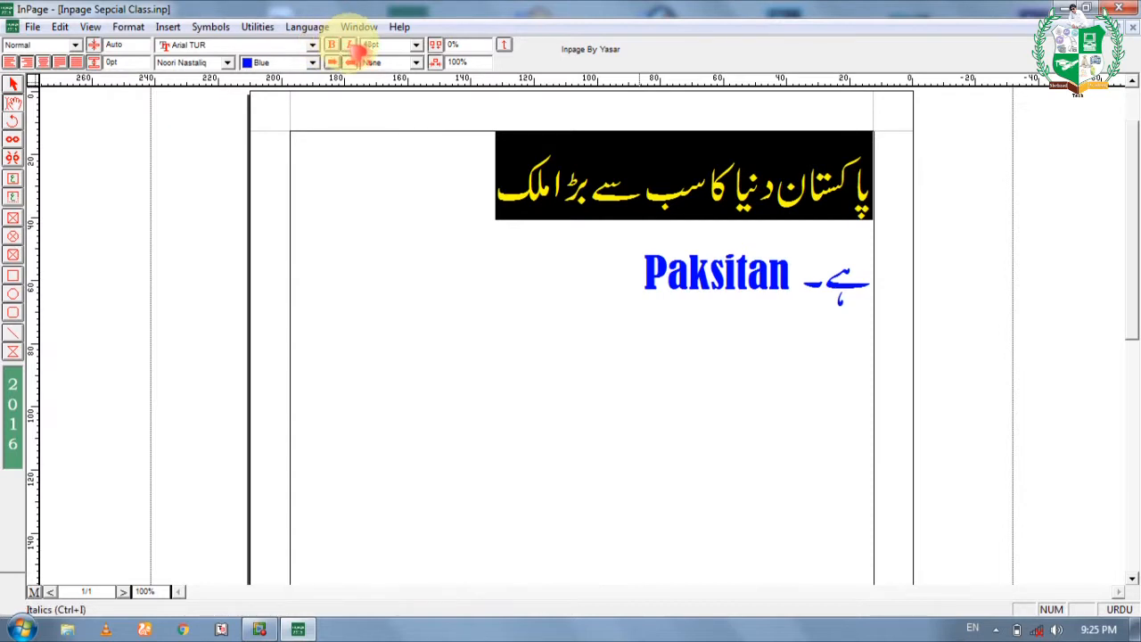
{"action": "left_click", "coordinate": [351, 45]}
{"action": "left_click", "coordinate": [350, 44]}
{"action": "left_click", "coordinate": [351, 45]}
{"action": "left_click", "coordinate": [350, 44]}
Try left-to-right text ordering on the paragraph and return it to right-to-left ordering.
{"action": "left_click", "coordinate": [334, 64]}
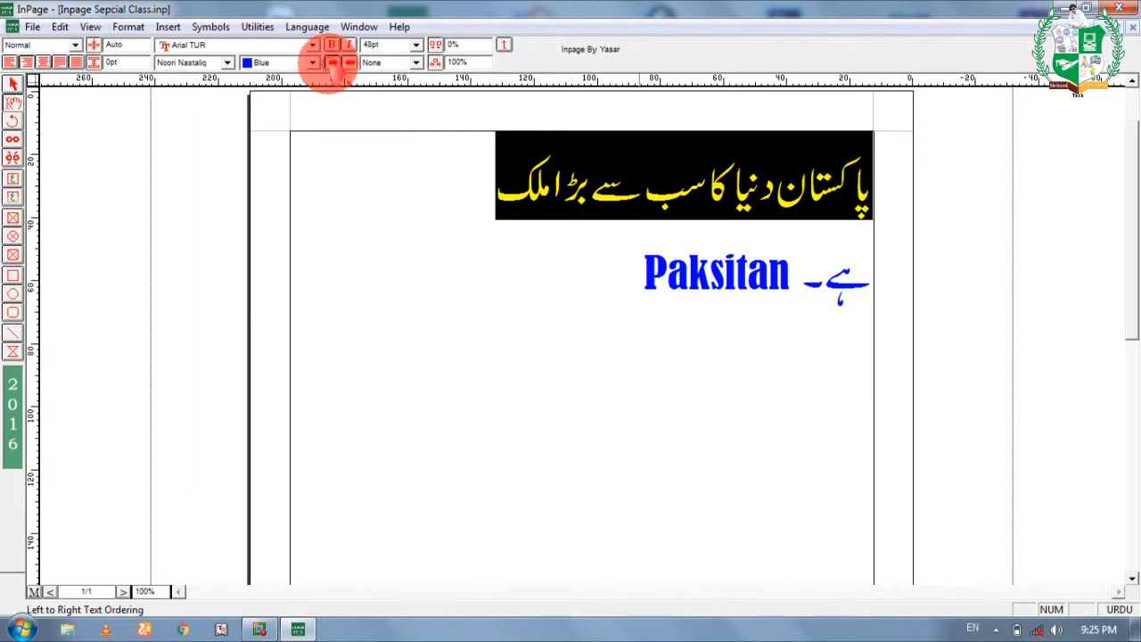
{"action": "left_click", "coordinate": [349, 65]}
{"action": "left_click", "coordinate": [330, 64]}
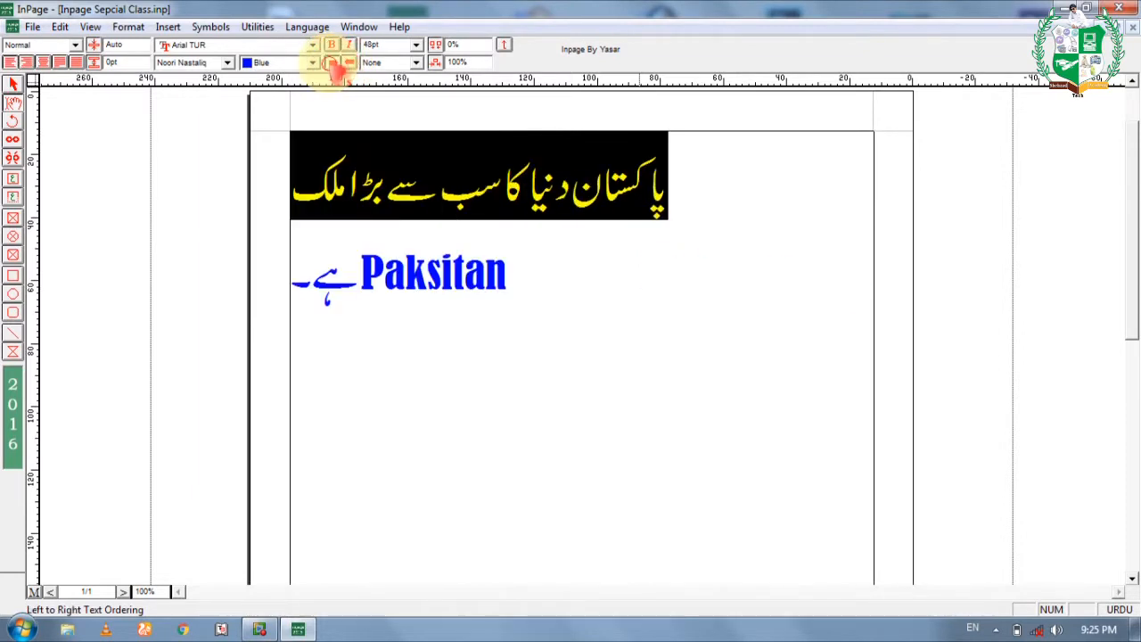
{"action": "left_click", "coordinate": [349, 65]}
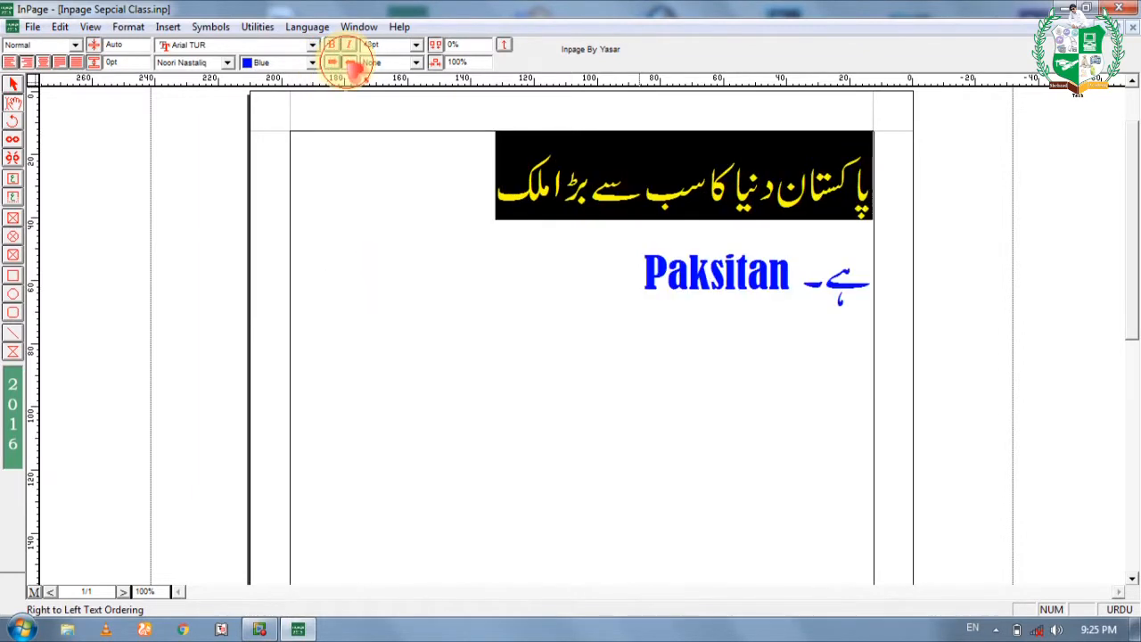
Try the font sizes 24 pt and 18 pt on the selected first line, finishing with 48 pt.
{"action": "left_click", "coordinate": [415, 45]}
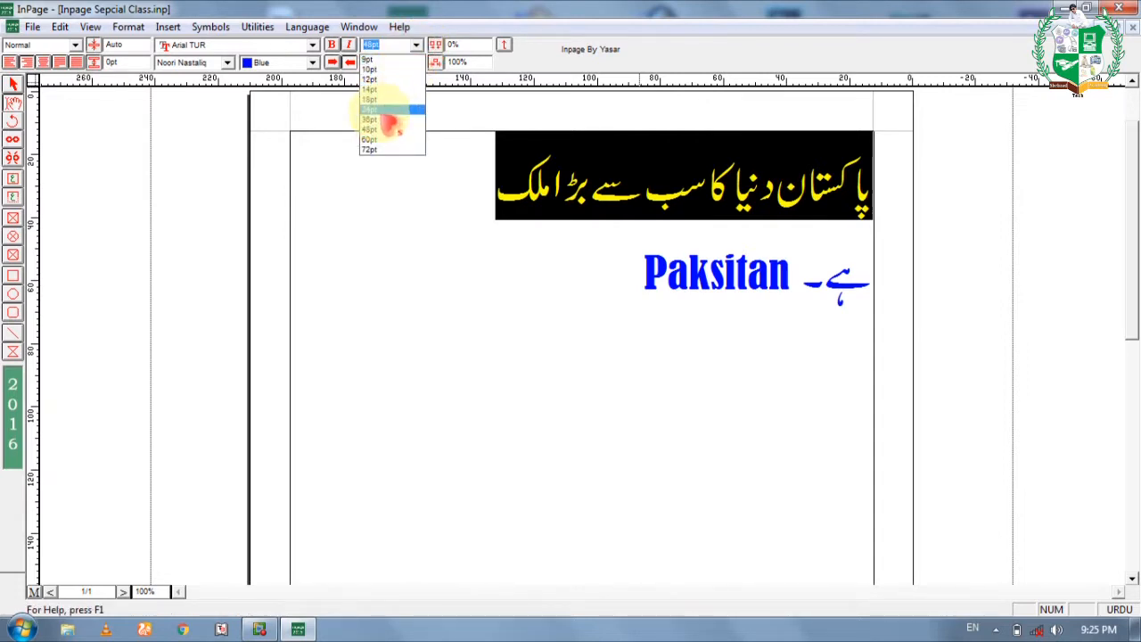
{"action": "left_click", "coordinate": [384, 111]}
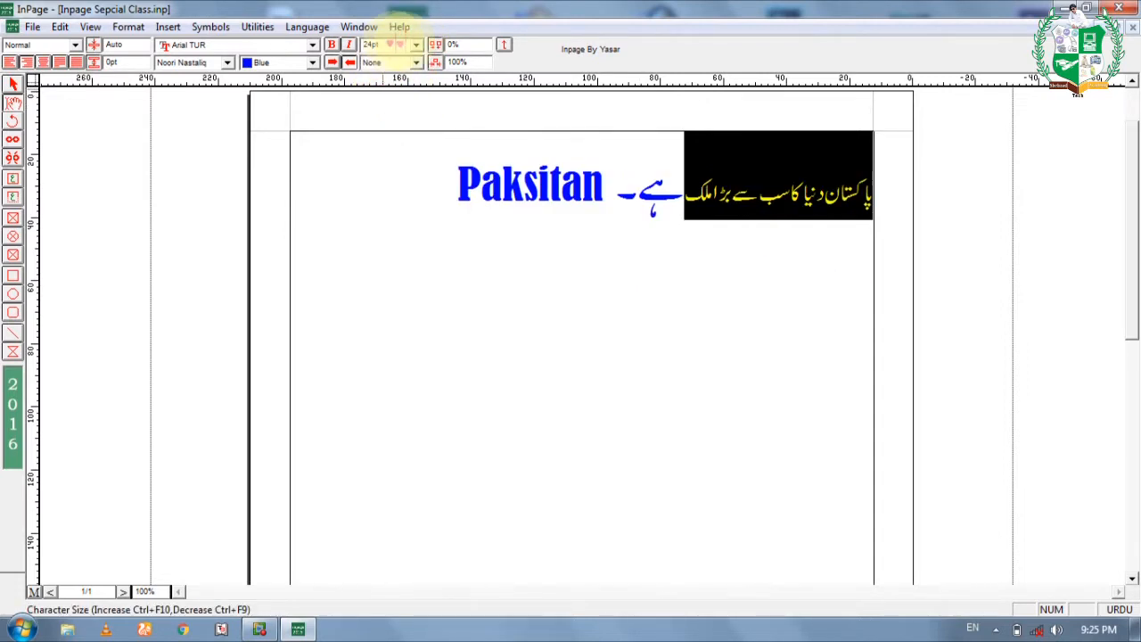
{"action": "left_click", "coordinate": [415, 44]}
{"action": "left_click", "coordinate": [377, 102]}
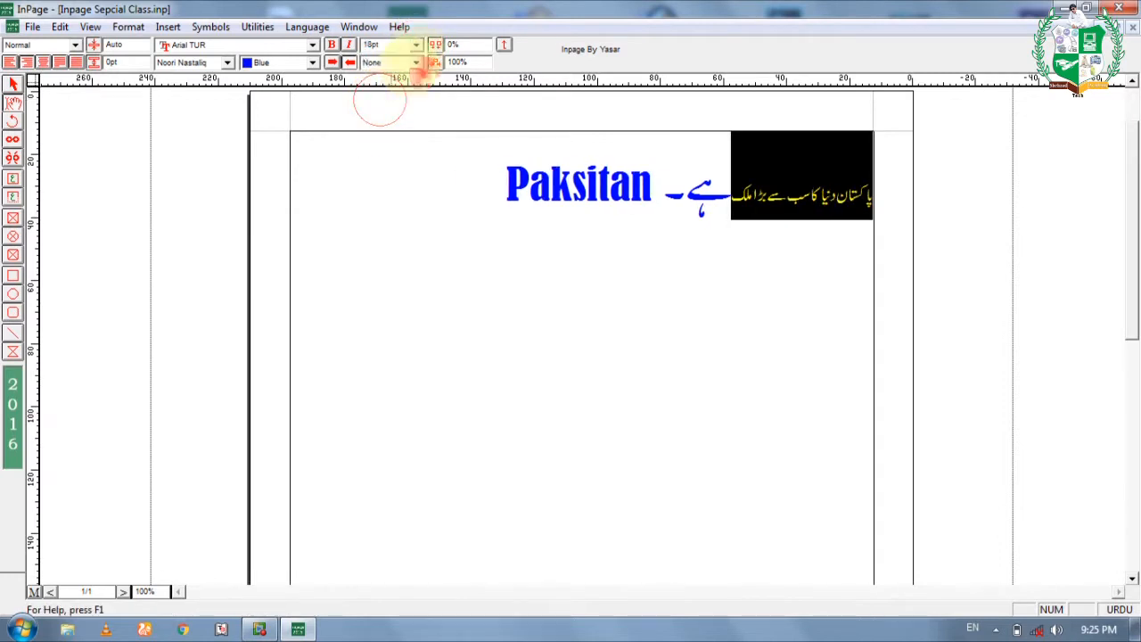
{"action": "left_click", "coordinate": [416, 45]}
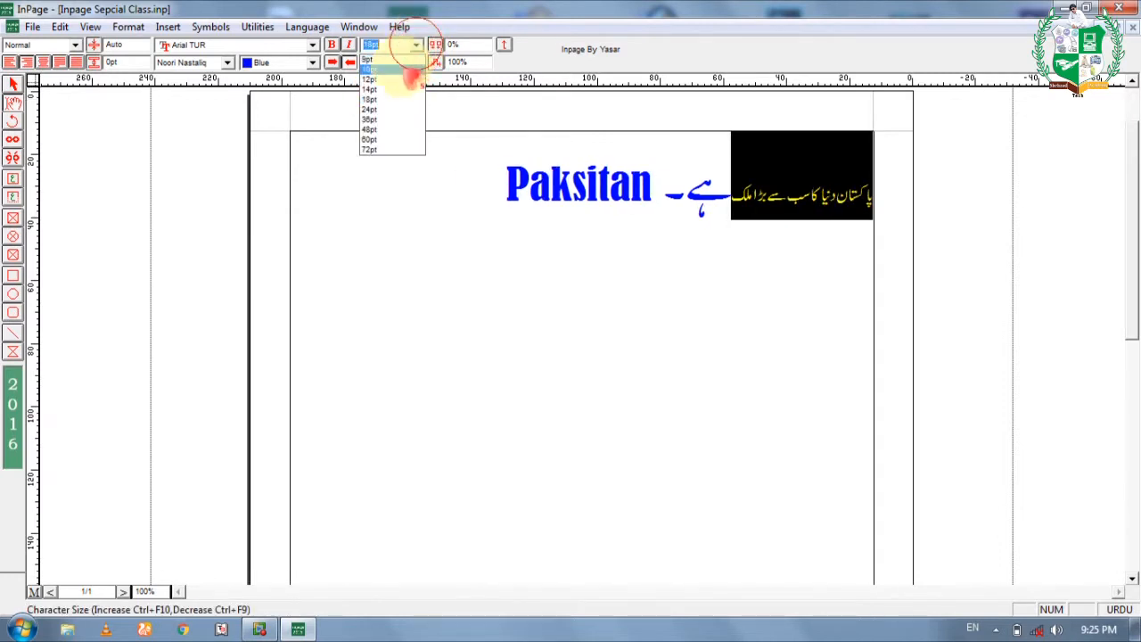
{"action": "left_click", "coordinate": [373, 129]}
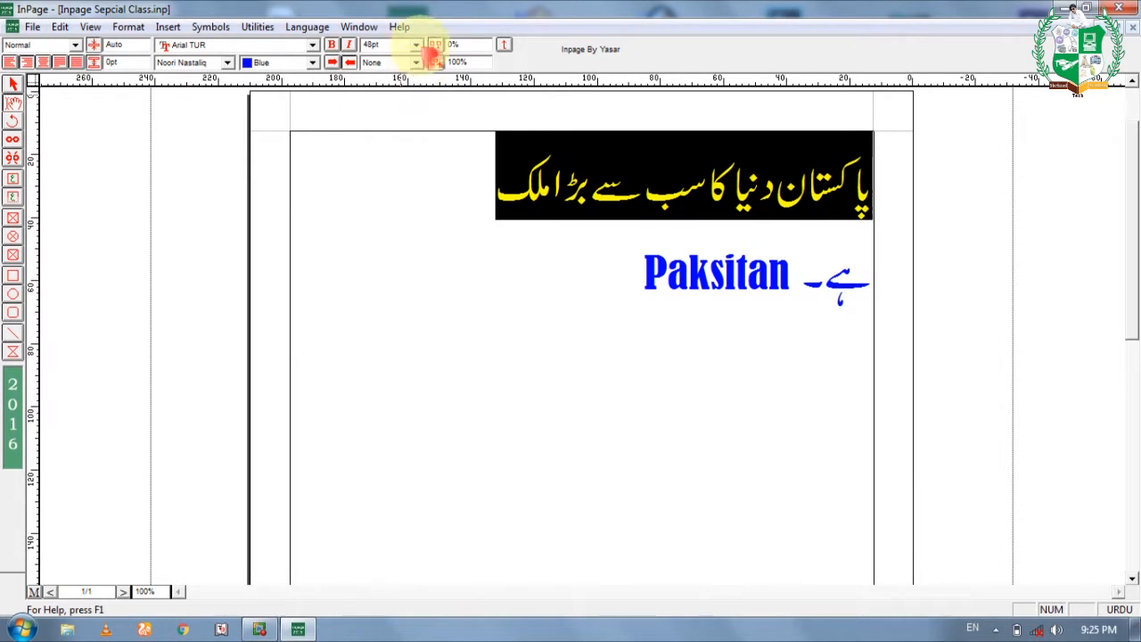
Enlarge the selected first line to 60 pt and to 72 pt.
{"action": "left_click", "coordinate": [415, 45]}
{"action": "left_click", "coordinate": [375, 139]}
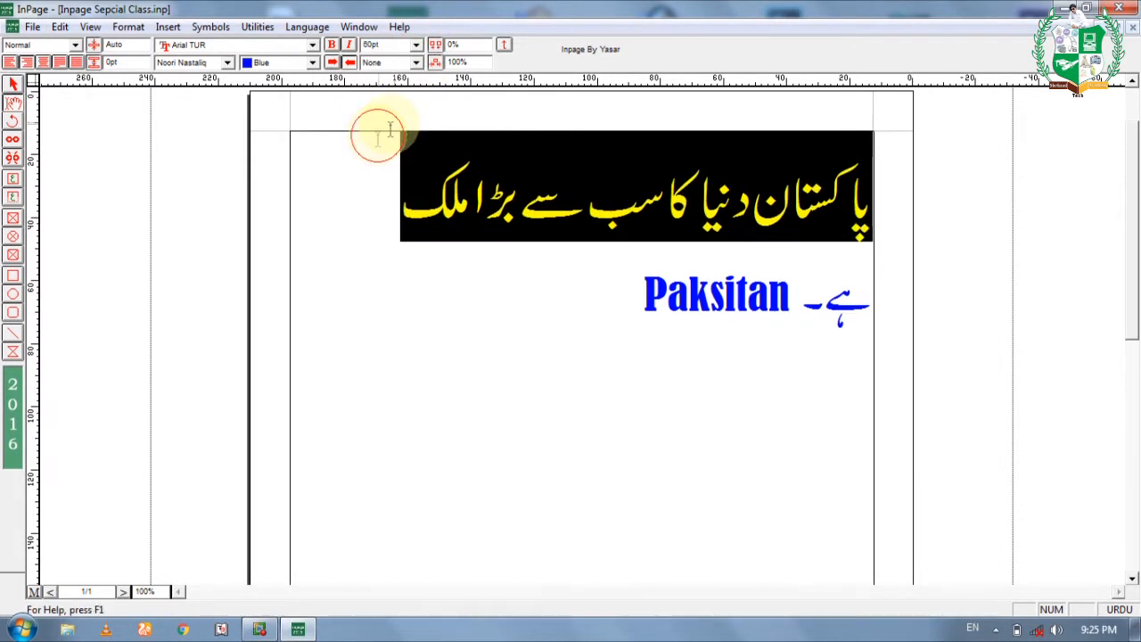
{"action": "left_click", "coordinate": [416, 45]}
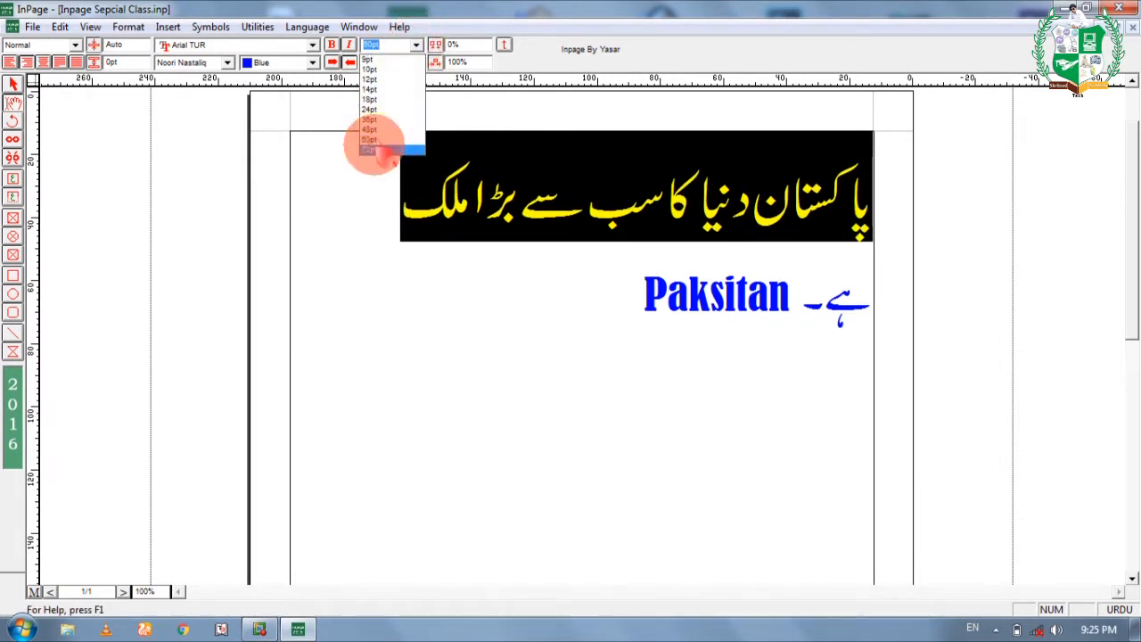
{"action": "left_click", "coordinate": [372, 149]}
Enter a custom font size of 892 pt for the selected first line.
{"action": "double_click", "coordinate": [368, 45]}
{"action": "left_click", "coordinate": [244, 228]}
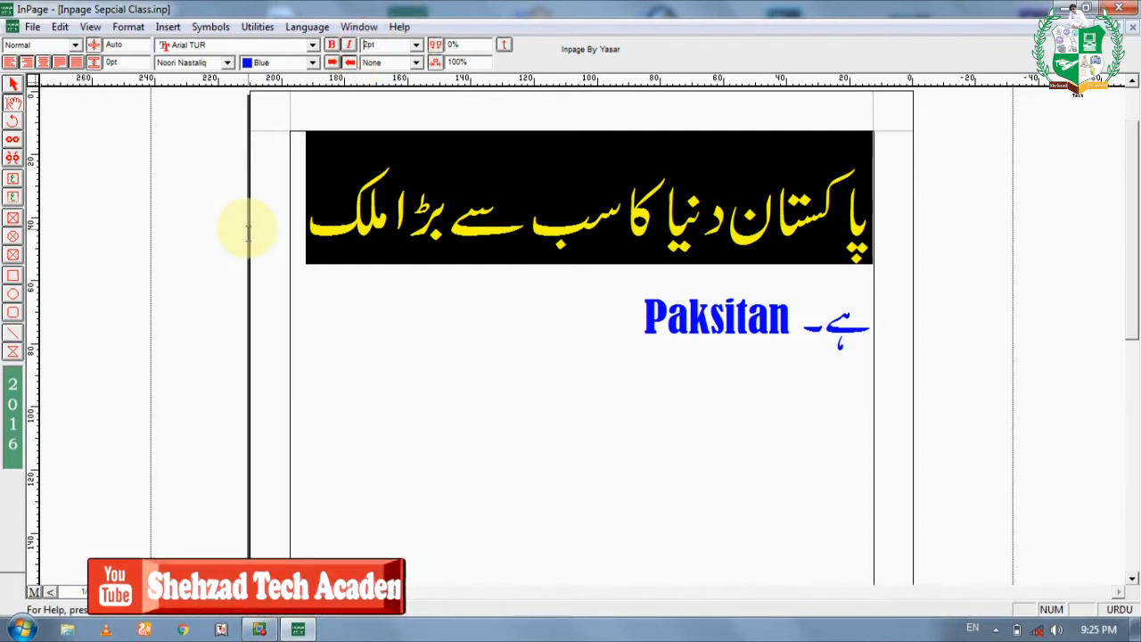
{"action": "type", "text": "89"}
{"action": "key", "text": "Return"}
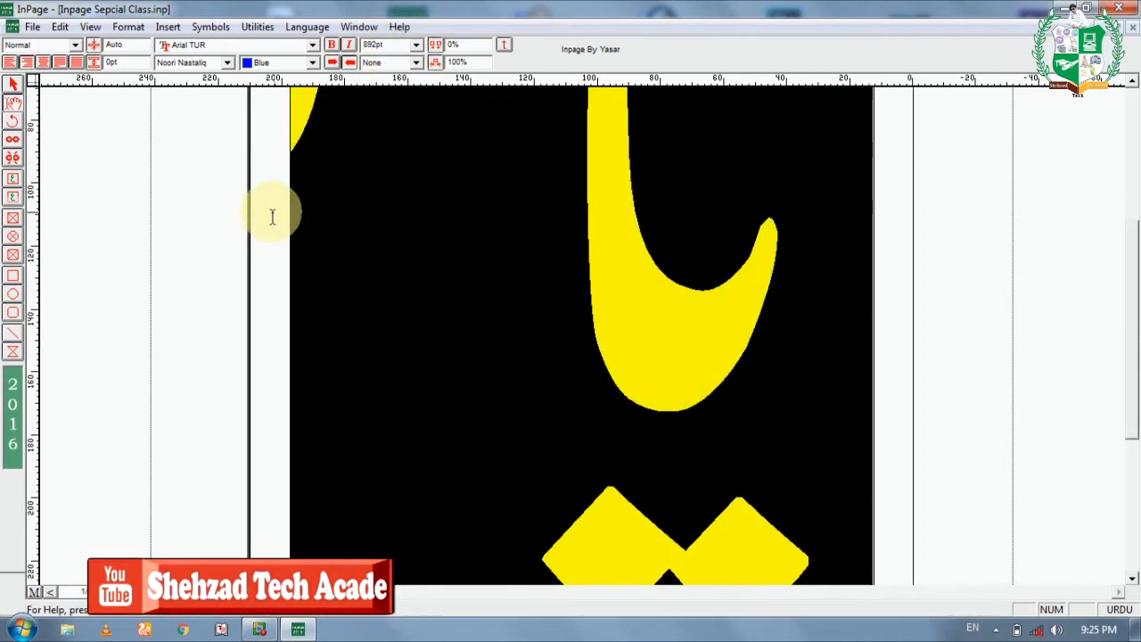
Set the font size of the selected first line to 42 pt.
{"action": "left_click", "coordinate": [361, 45]}
{"action": "left_click", "coordinate": [367, 45]}
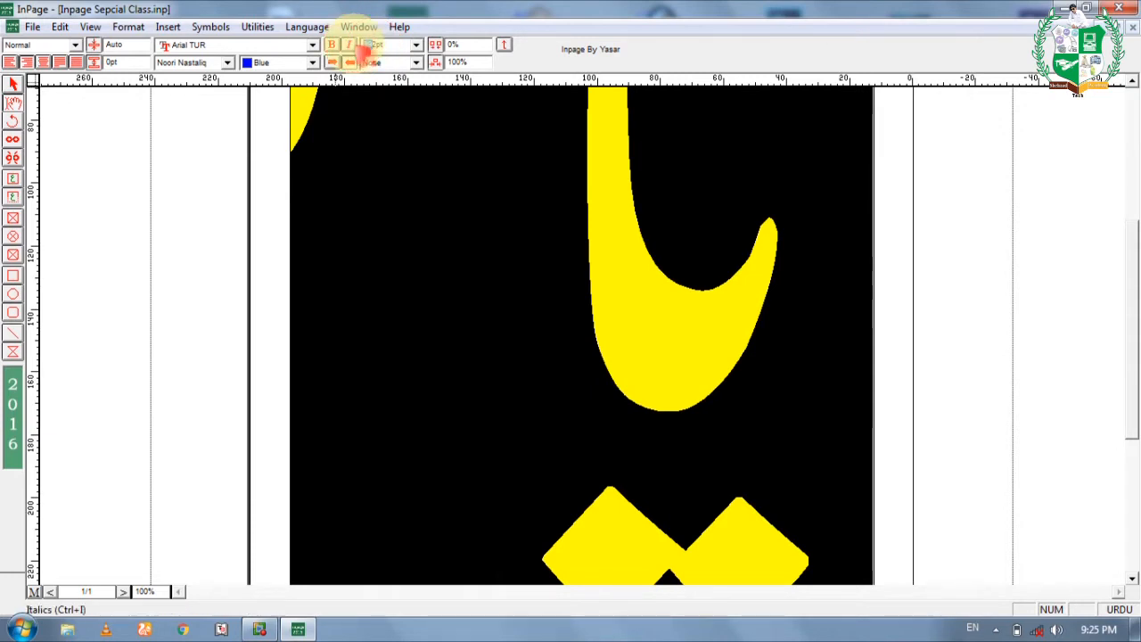
{"action": "type", "text": "42pt"}
{"action": "key", "text": "Return"}
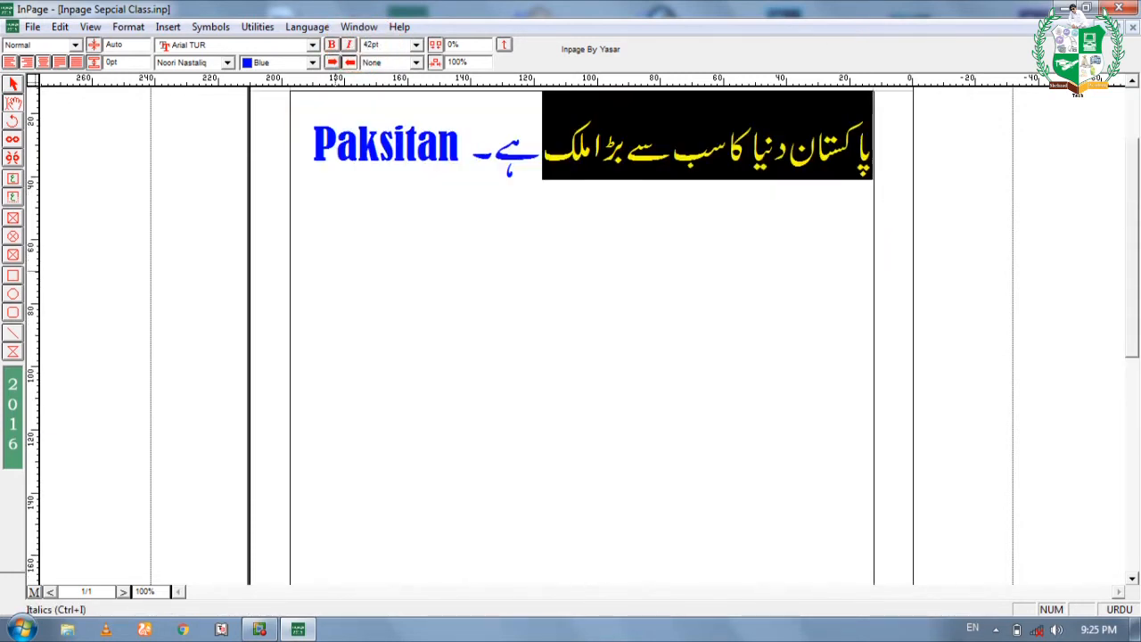